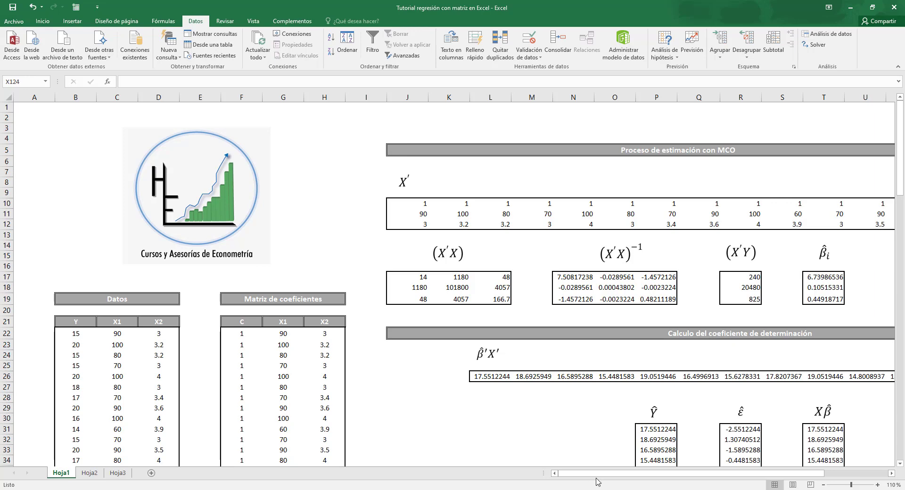
- Review the regression worksheet from the MCO estimation through R² and the variance-covariance matrix to the global significance, AIC and SBC section
drag(597, 482, 646, 483)
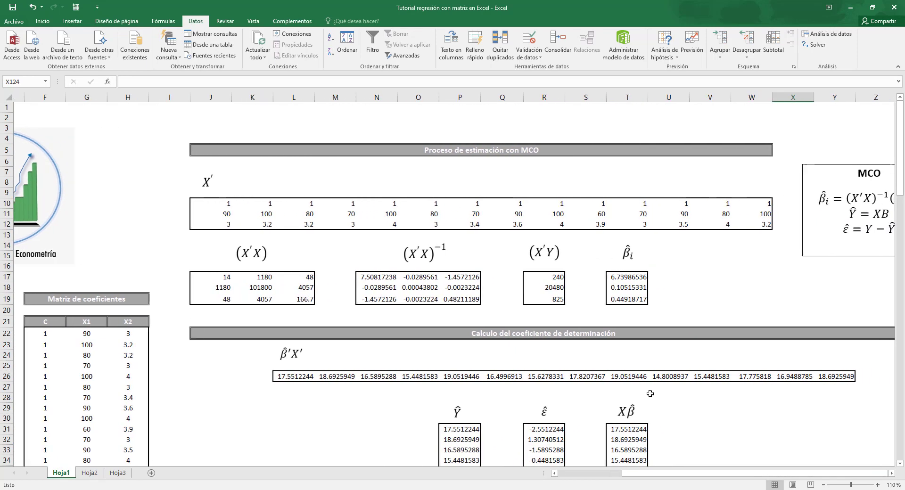
drag(629, 277, 630, 300)
click(706, 301)
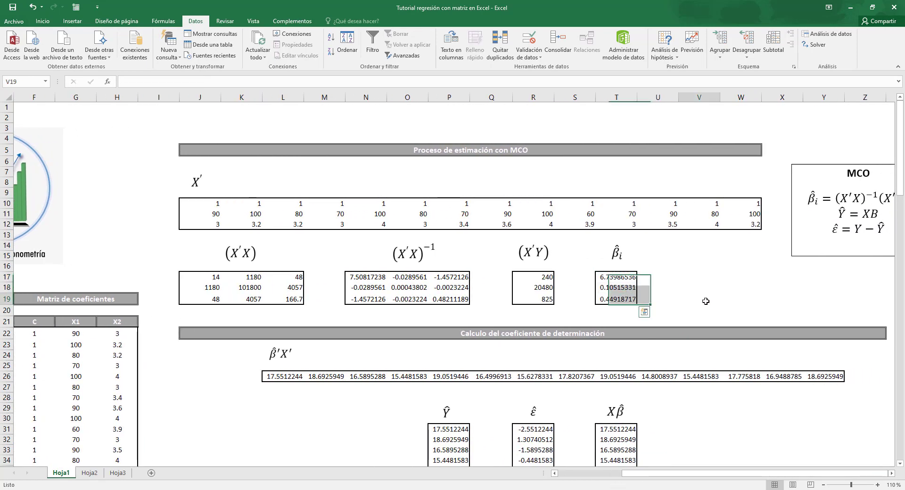
scroll(706, 301, down, 8)
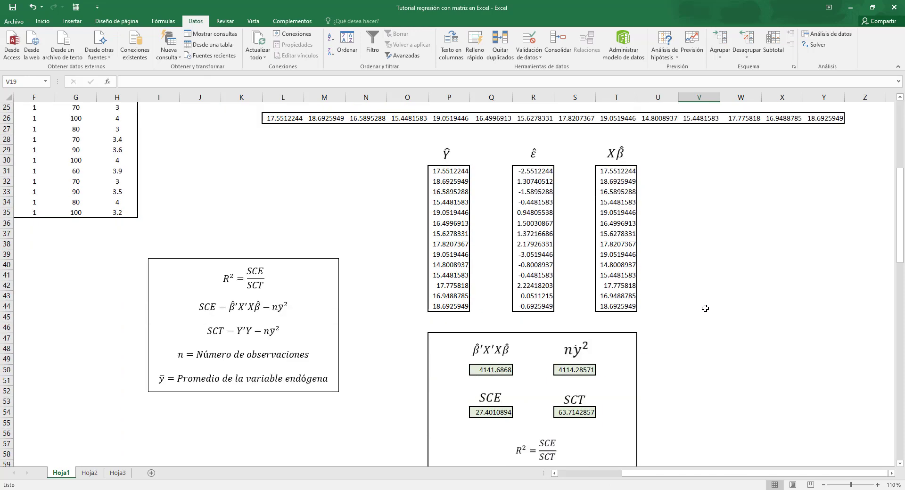
scroll(705, 308, down, 1)
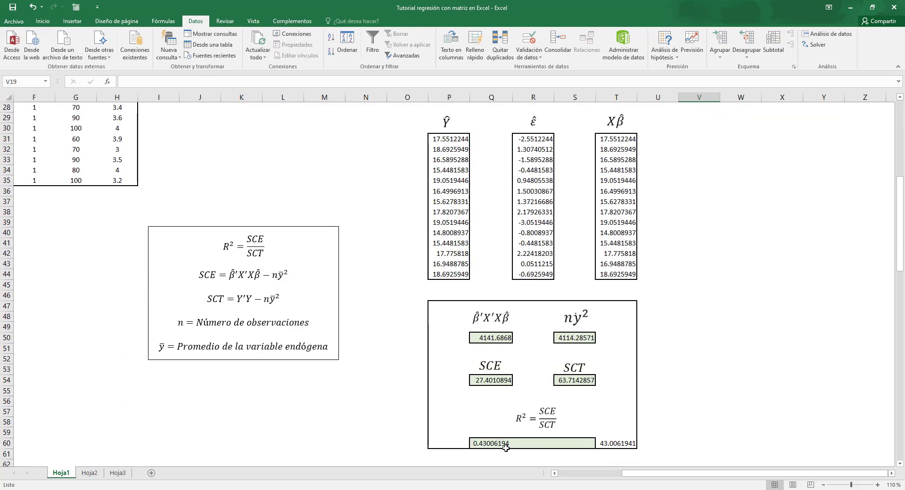
scroll(553, 409, down, 10)
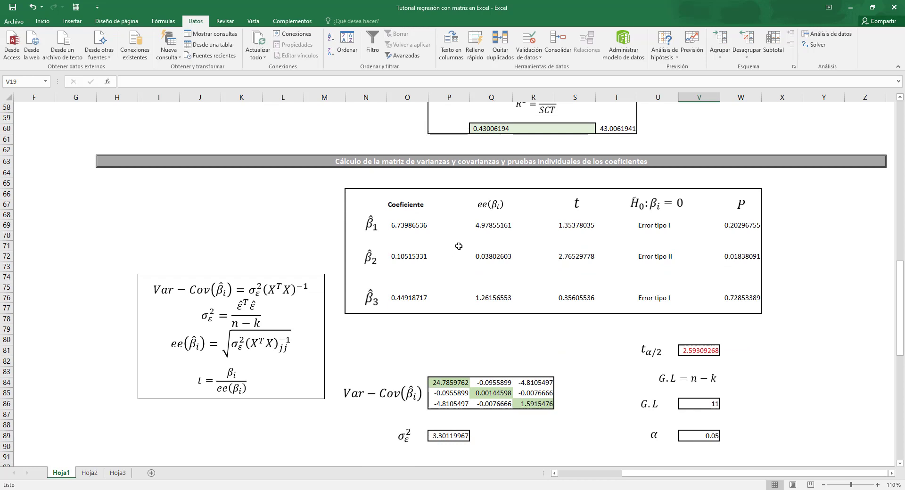
scroll(458, 246, down, 10)
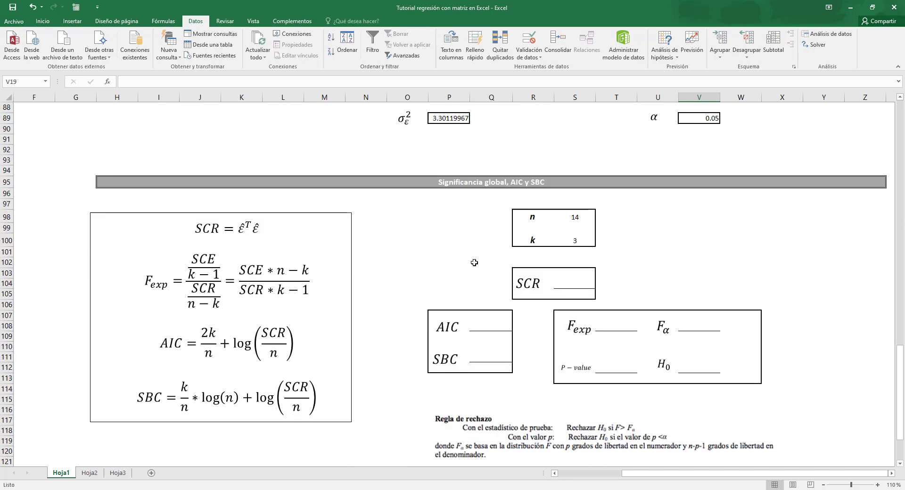
scroll(543, 291, up, 6)
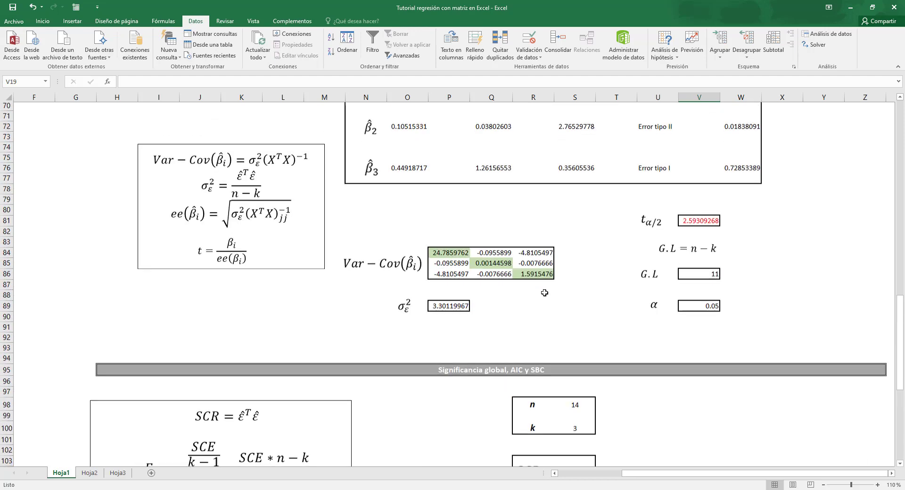
scroll(544, 292, down, 5)
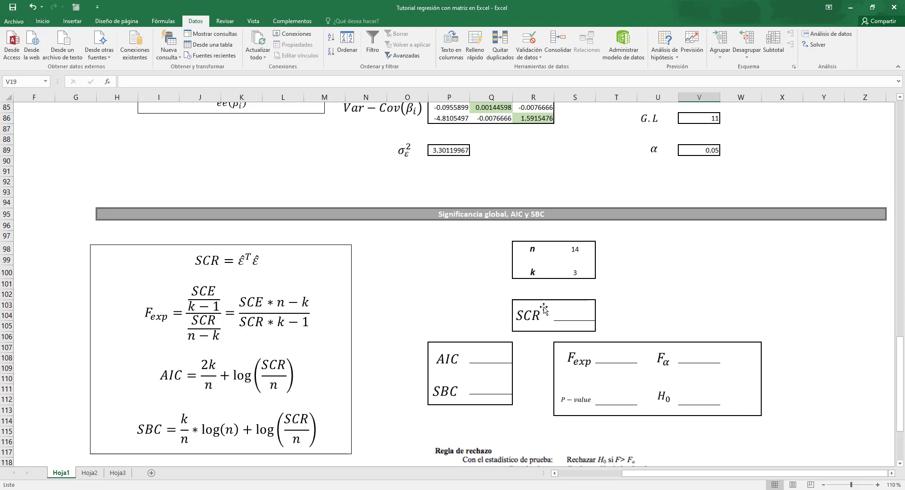
scroll(543, 309, down, 2)
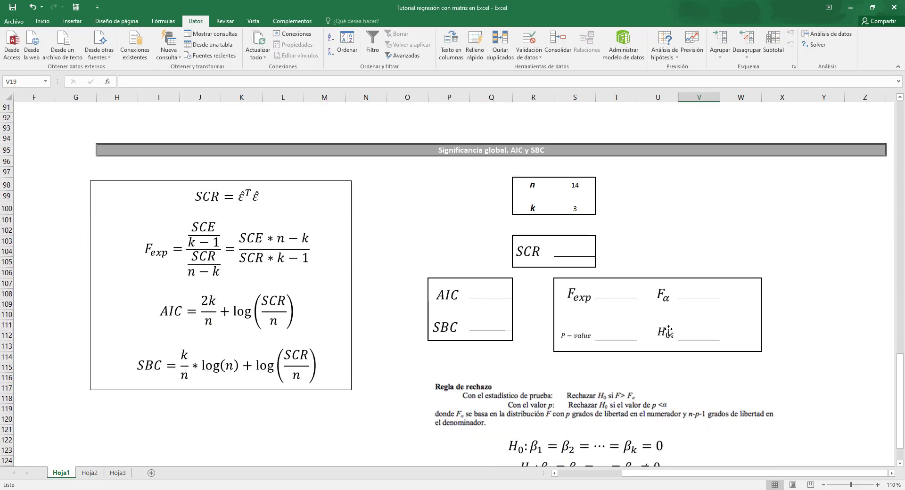
scroll(668, 331, down, 1)
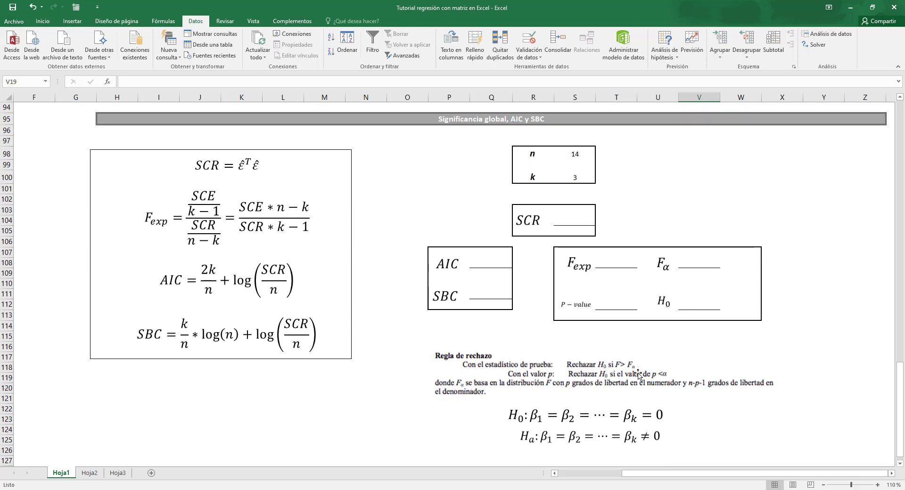
- Examine the P values of the three coefficients in the individual significance tests table
scroll(637, 374, up, 5)
scroll(638, 374, up, 6)
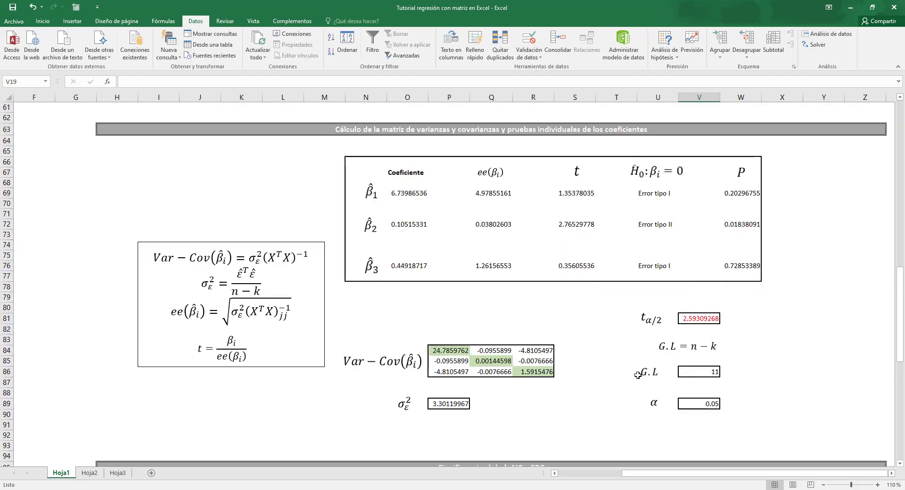
click(747, 194)
click(743, 224)
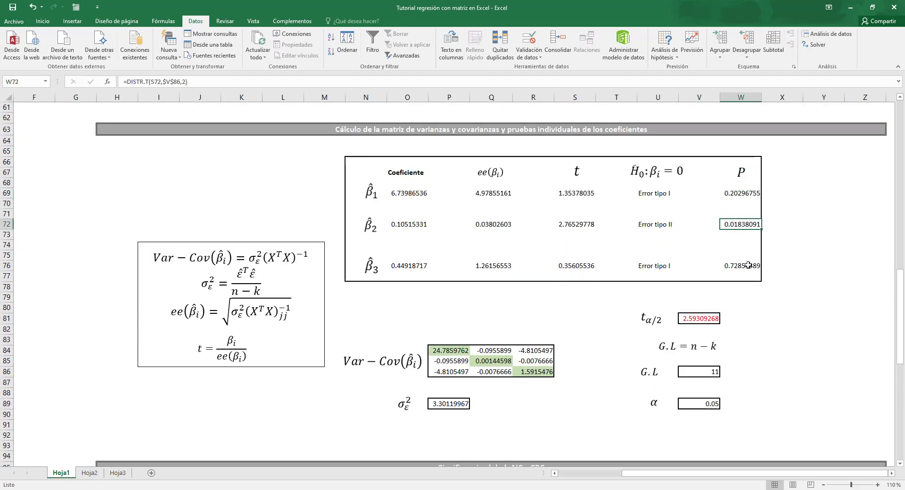
click(742, 266)
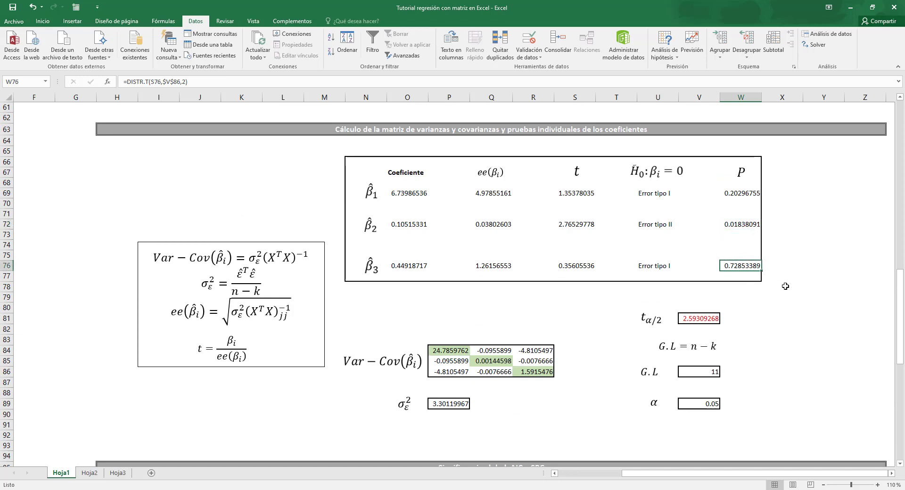
click(737, 193)
key(Down)
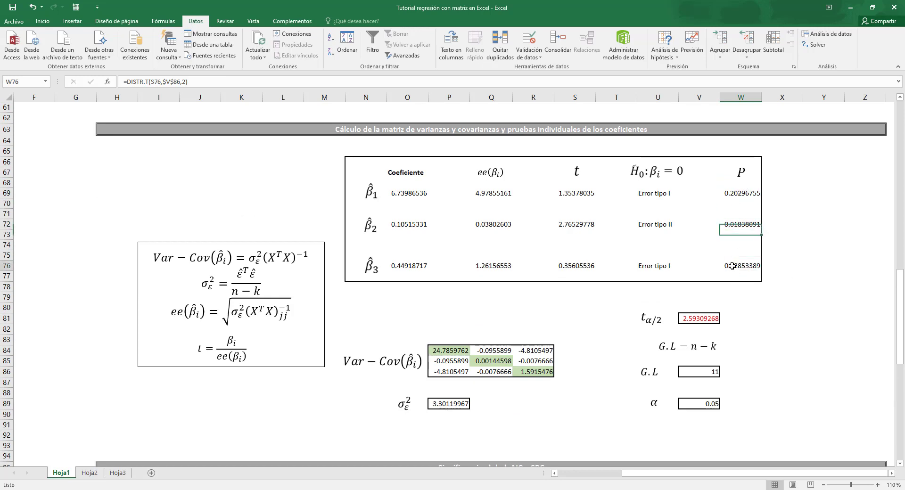
key(Down)
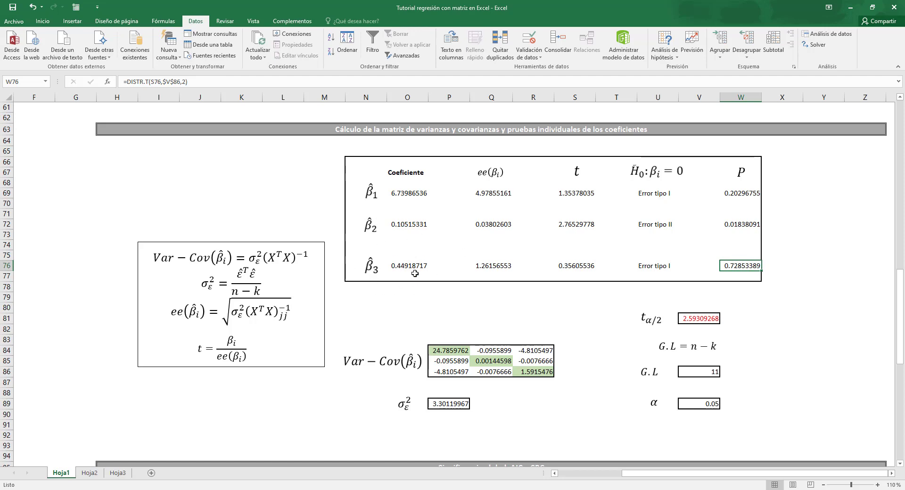
- Examine the rejection rule and the global significance hypotheses, relating them to the β2 and β3 coefficients
scroll(415, 273, down, 10)
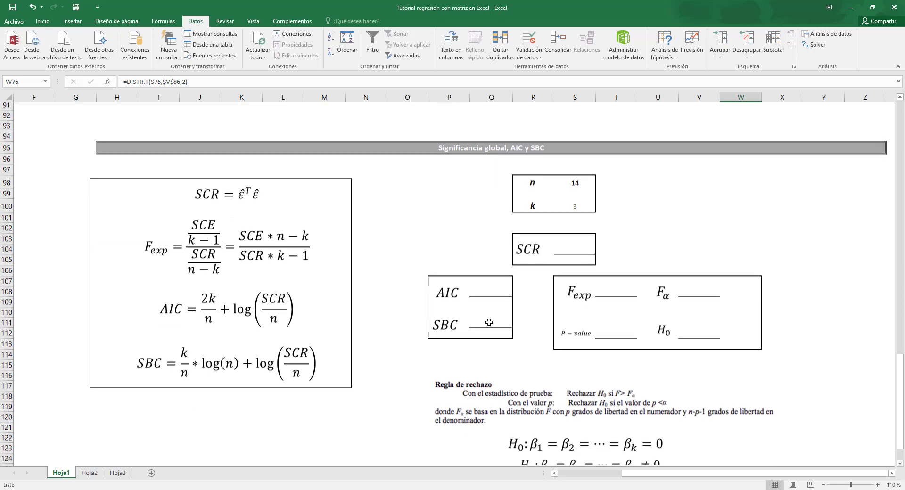
scroll(489, 323, down, 5)
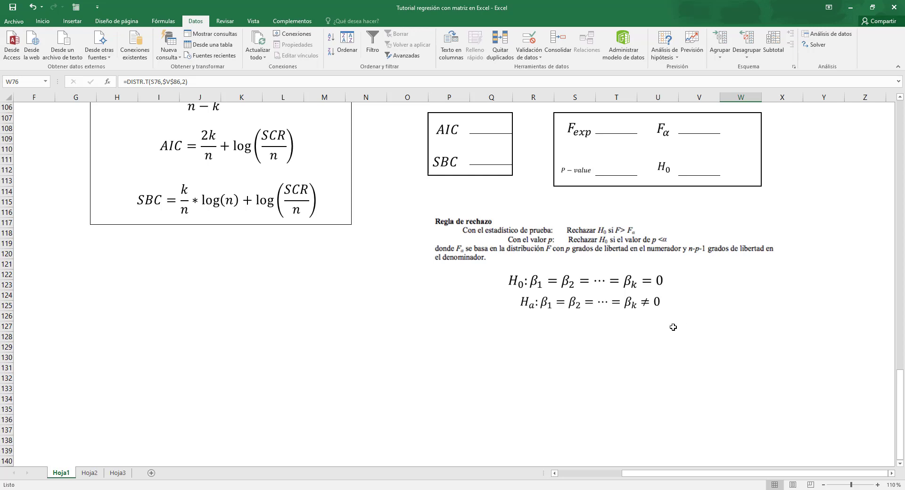
scroll(673, 330, up, 4)
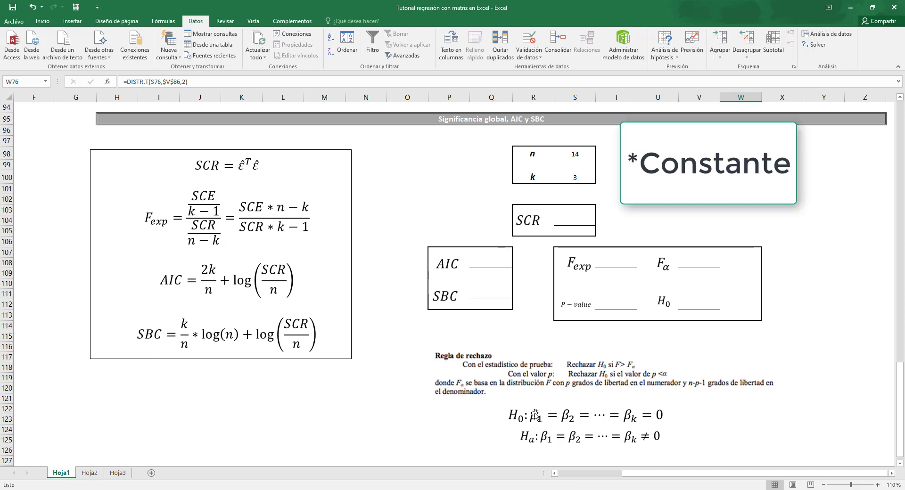
scroll(536, 414, up, 10)
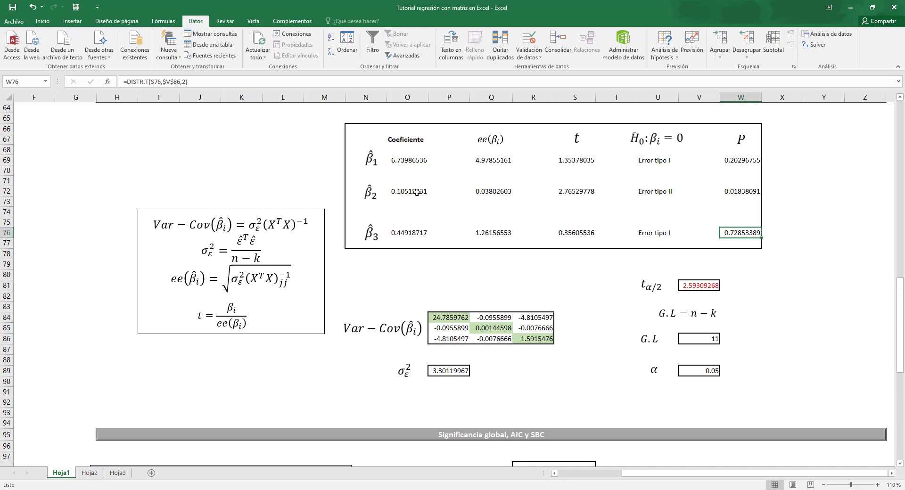
click(398, 194)
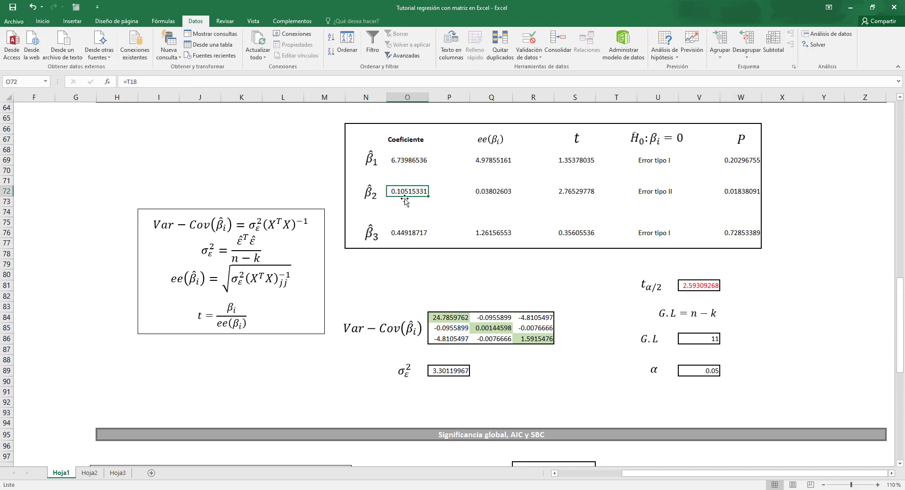
click(415, 234)
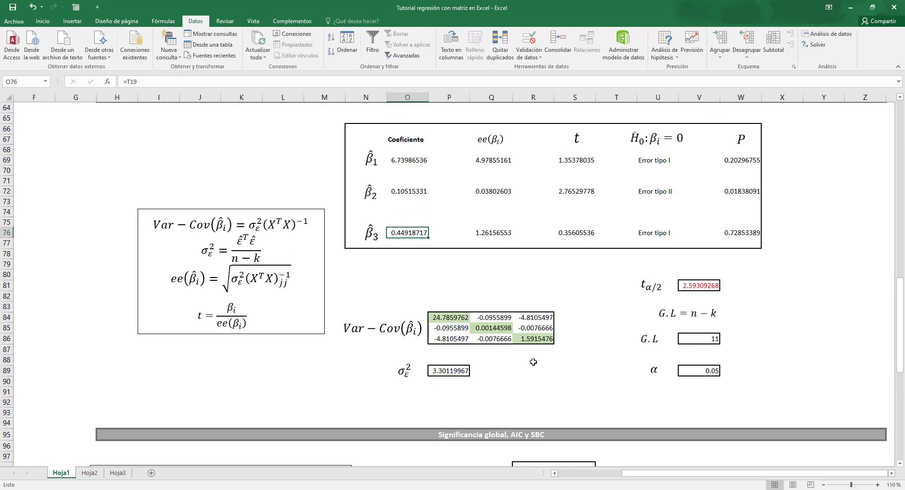
scroll(515, 368, down, 9)
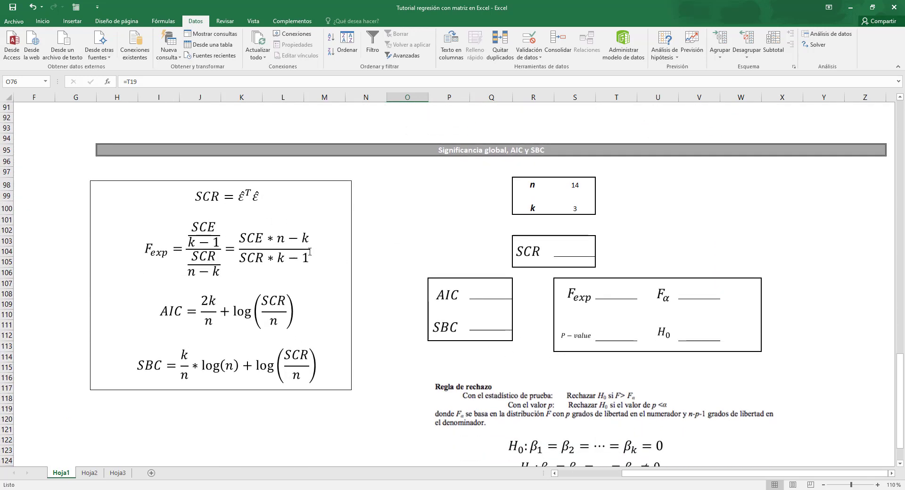
- Check the n and k inputs and read the SCR formula in the global significance section
click(575, 187)
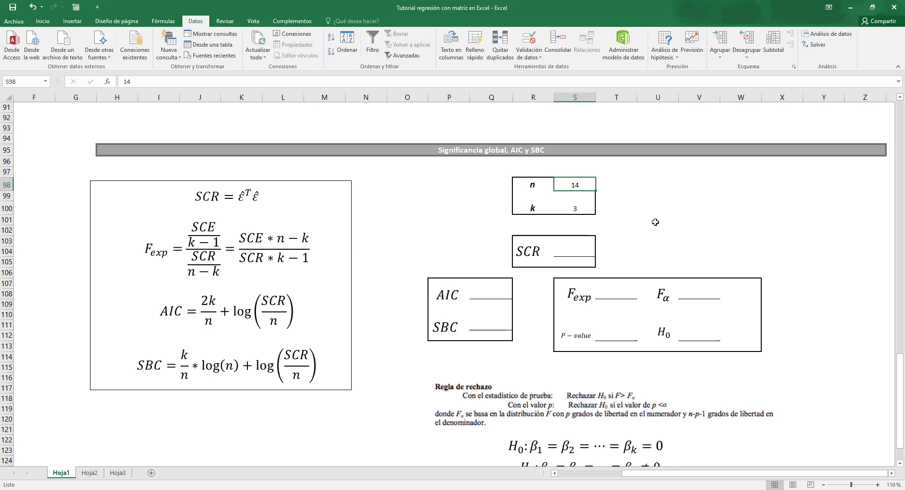
click(581, 208)
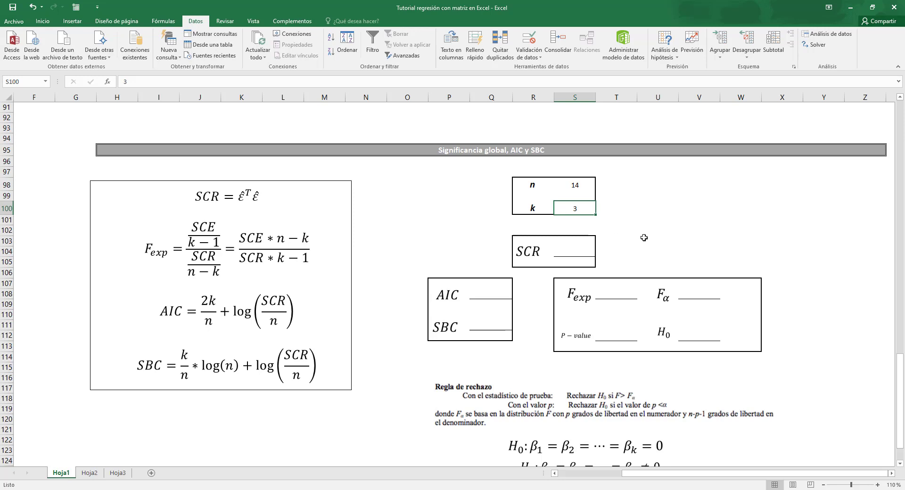
click(562, 252)
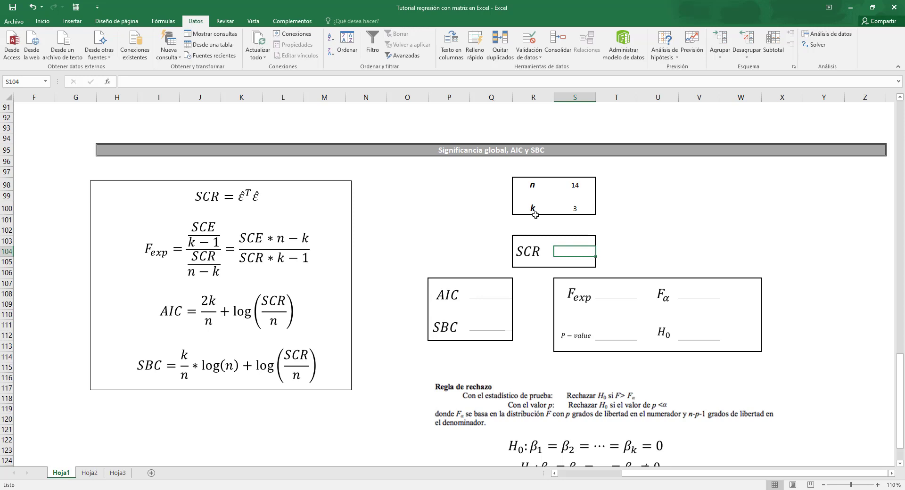
click(261, 196)
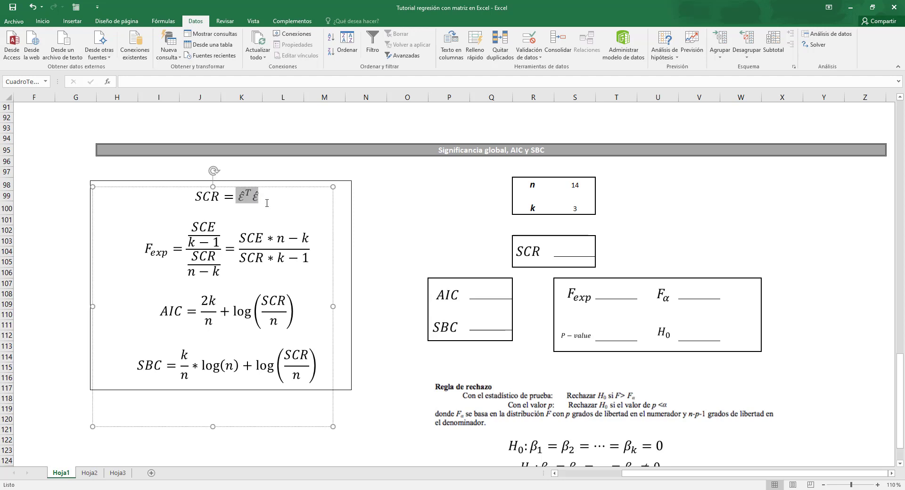
click(436, 221)
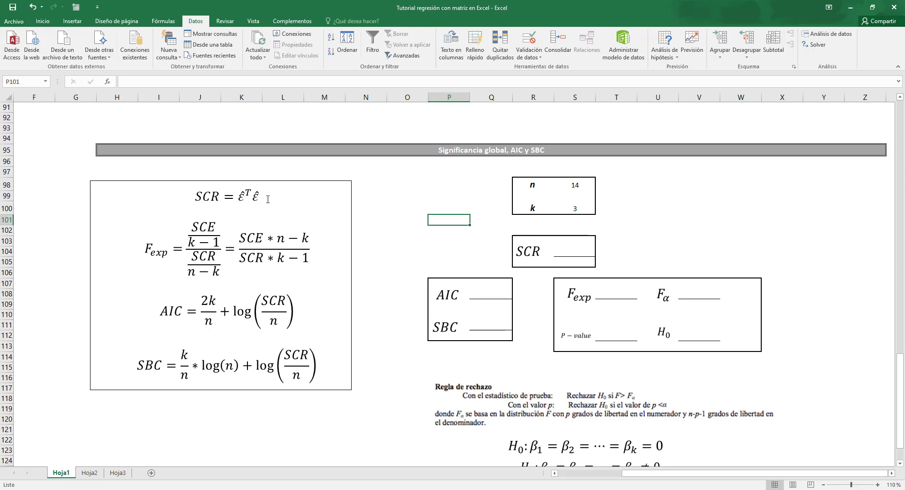
- Compute SCR in cell S104 with the array formula =MMULT(TRANSPONER(R31:R44),R31:R44), using the residual column for both matrices
click(577, 250)
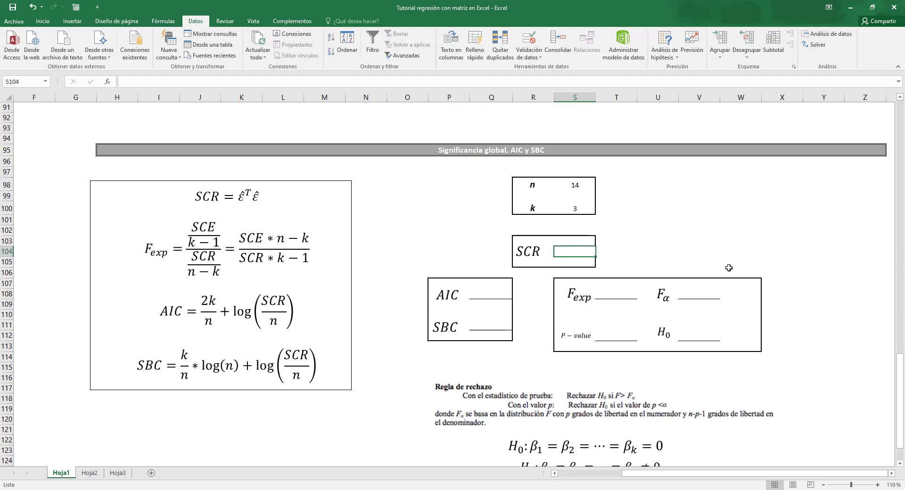
text(=MM)
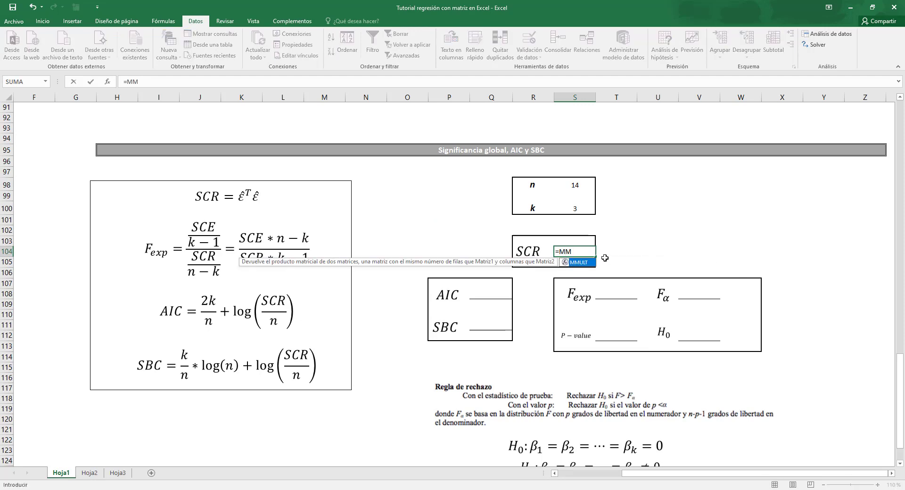
double_click(588, 262)
scroll(690, 256, up, 5)
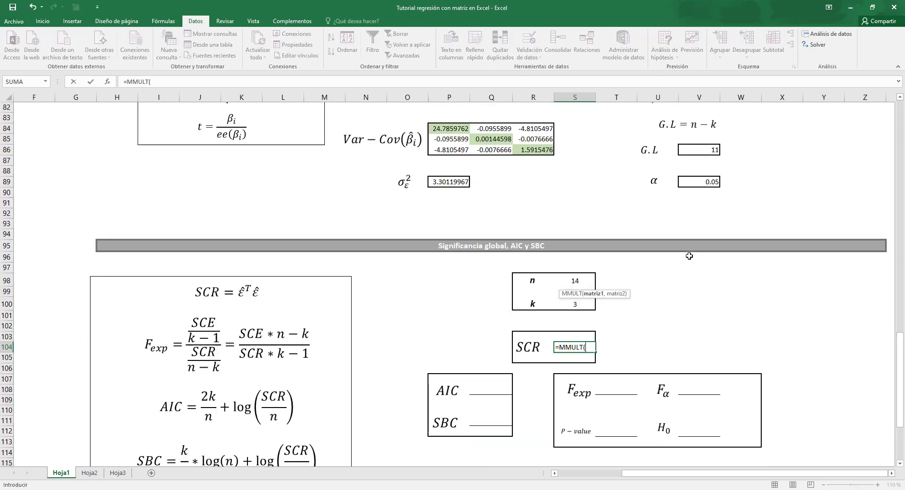
scroll(690, 256, up, 14)
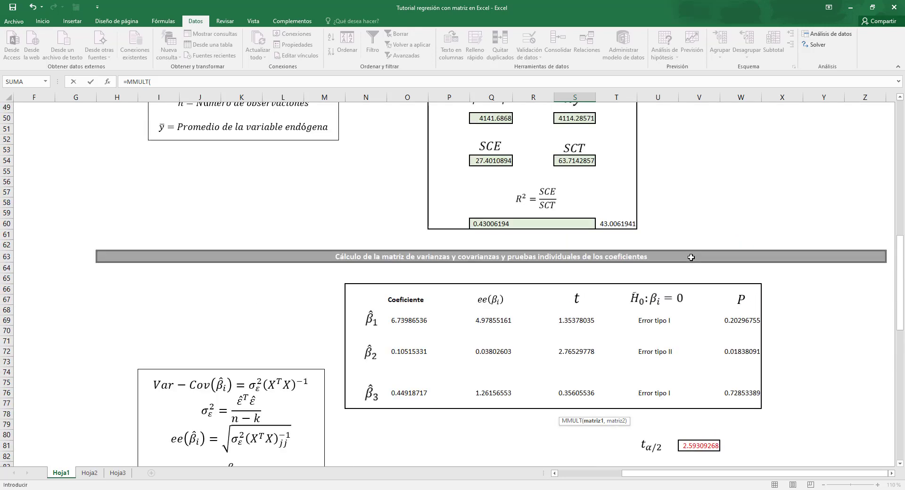
scroll(691, 258, up, 3)
text(tra)
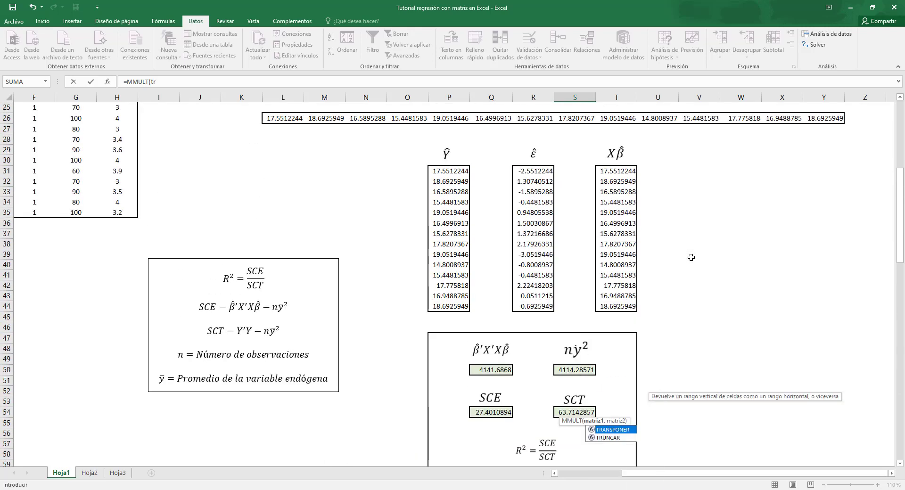
double_click(613, 430)
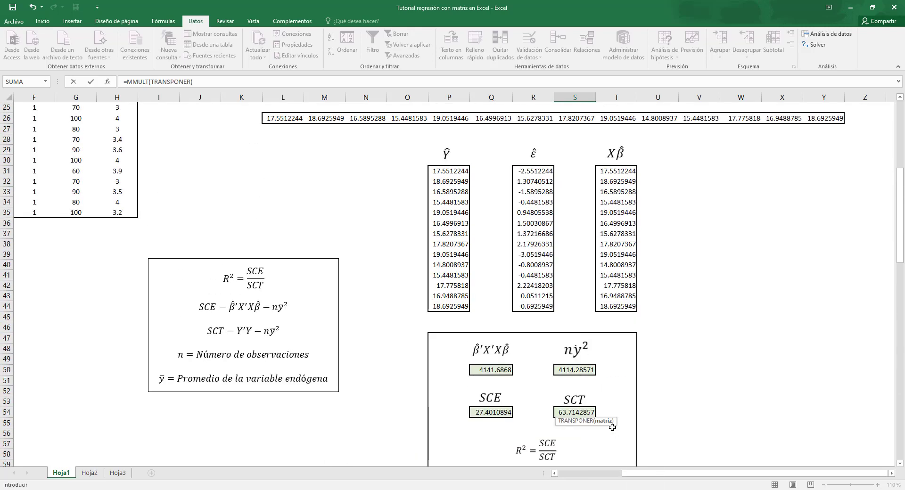
drag(532, 170, 534, 309)
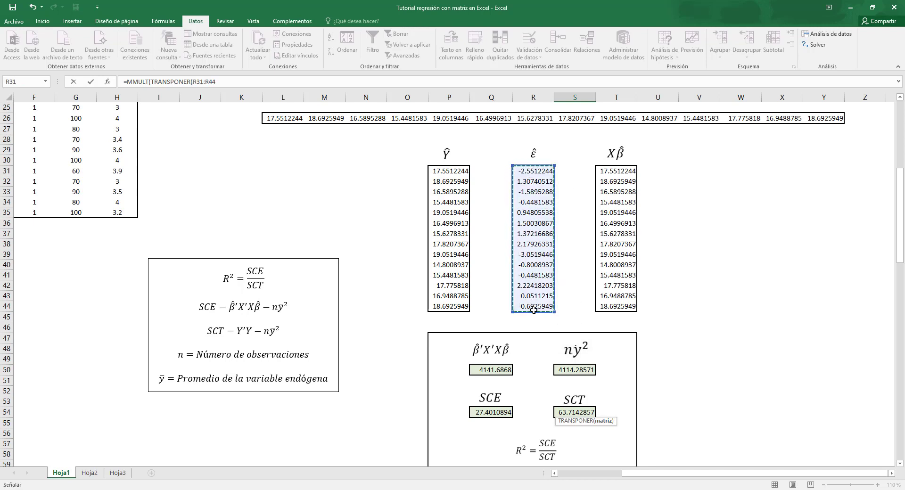
text(),)
drag(535, 170, 539, 305)
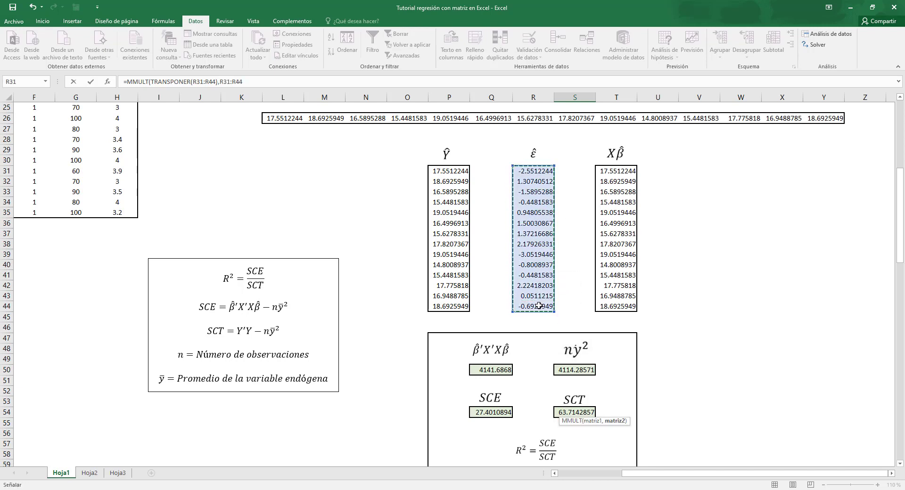
text())
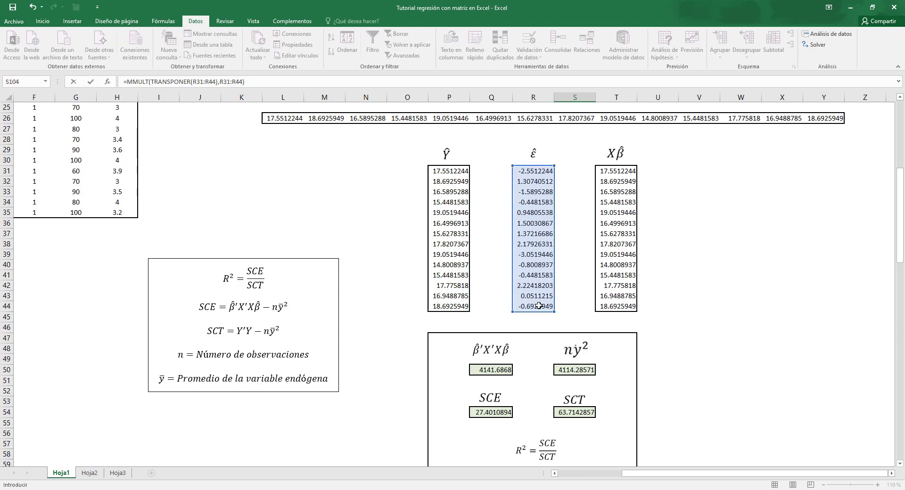
key(ctrl+shift+Return)
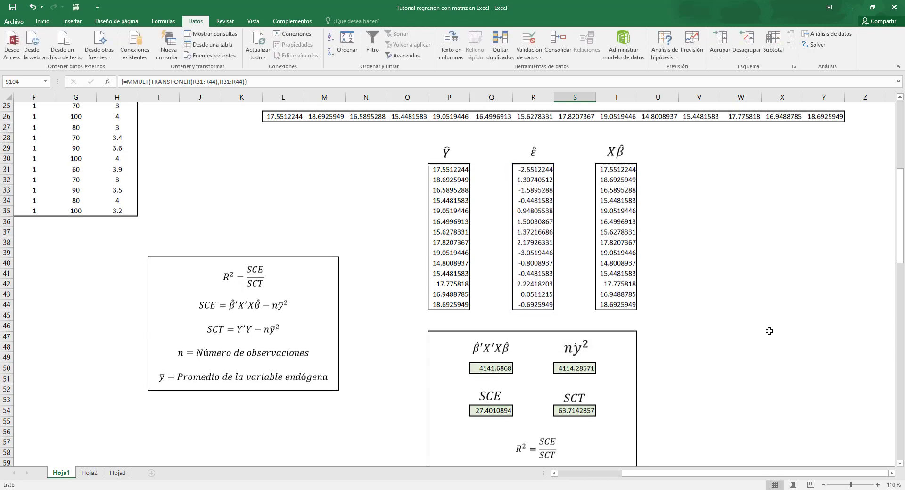
scroll(762, 330, down, 5)
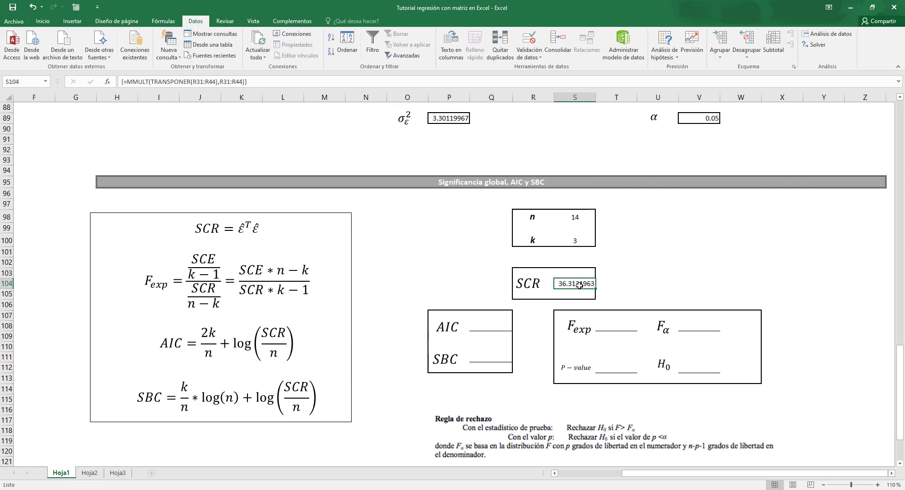
- Examine the SCR formula, focusing on the product of the transposed residual vector and the residual vector
click(266, 229)
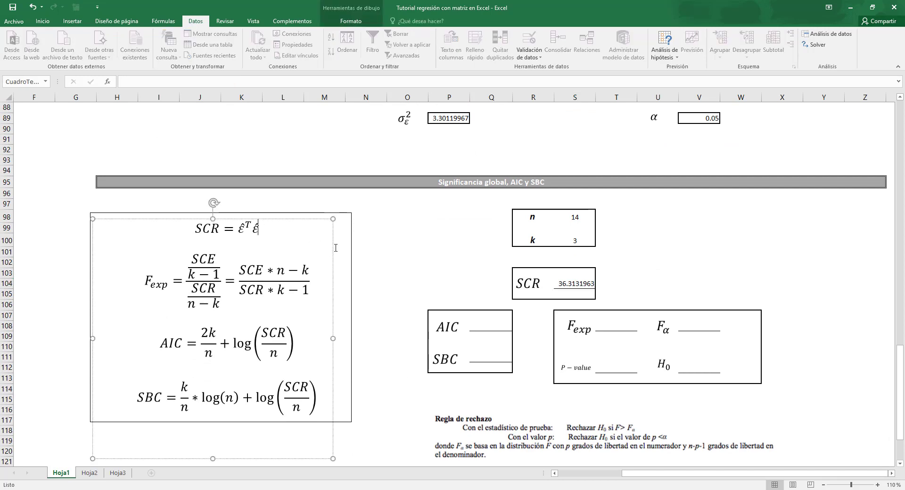
click(409, 252)
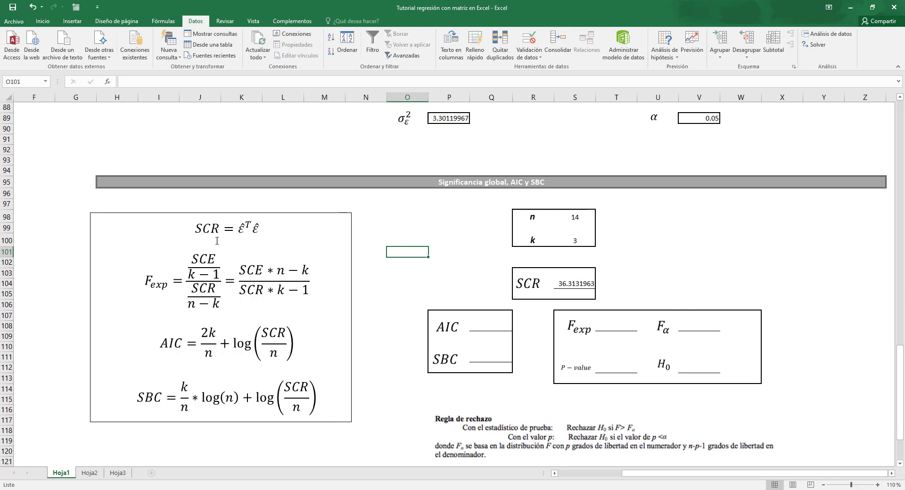
drag(263, 229, 240, 229)
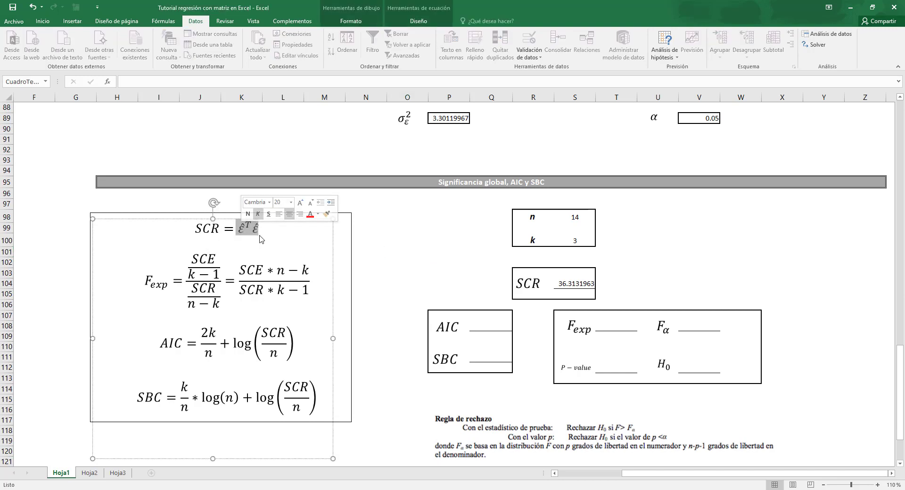
click(281, 240)
click(415, 241)
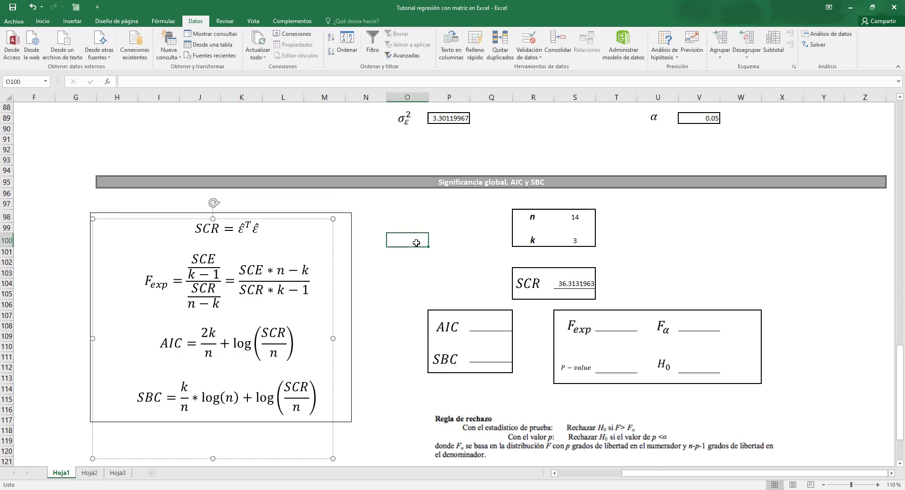
drag(264, 227, 239, 228)
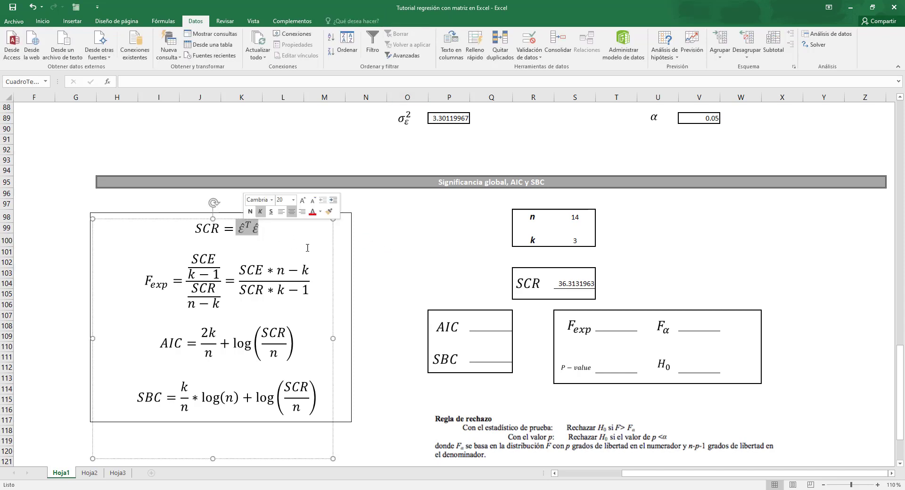
click(425, 250)
scroll(535, 283, down, 2)
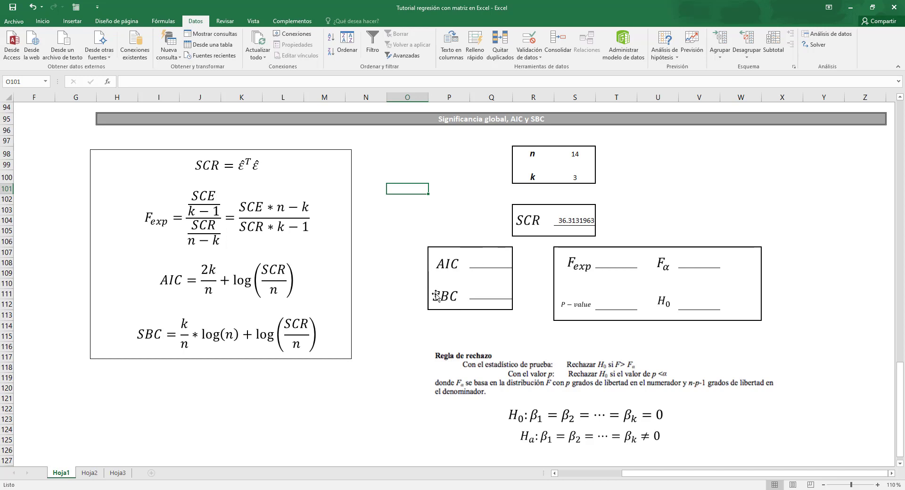
- Examine the SCE and SCR terms in the numerator and denominator of the Fexp formula
click(614, 262)
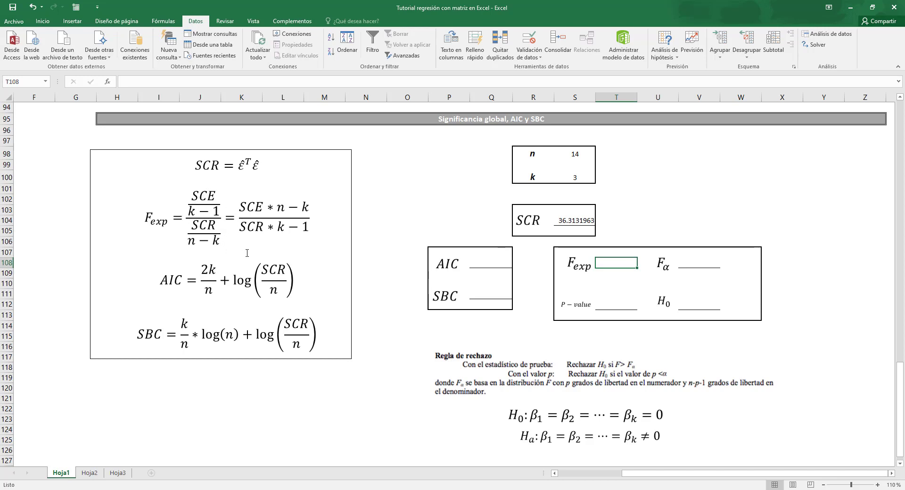
drag(216, 196, 191, 195)
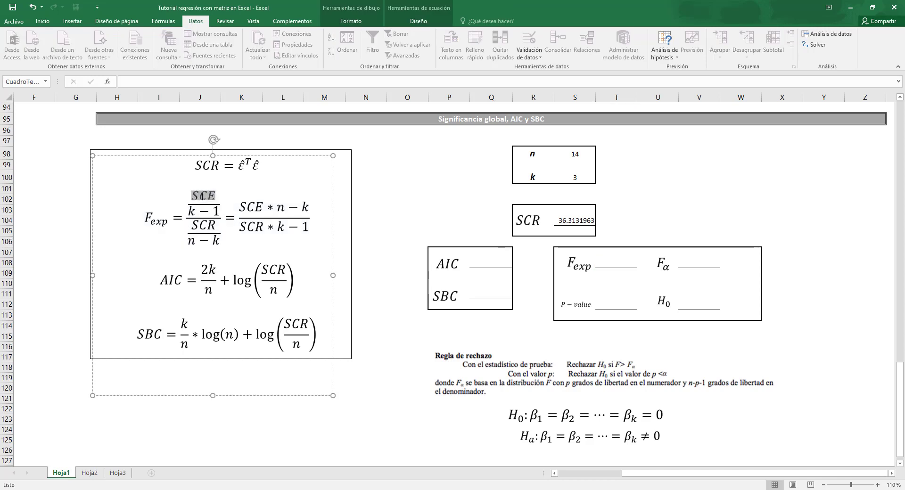
click(382, 239)
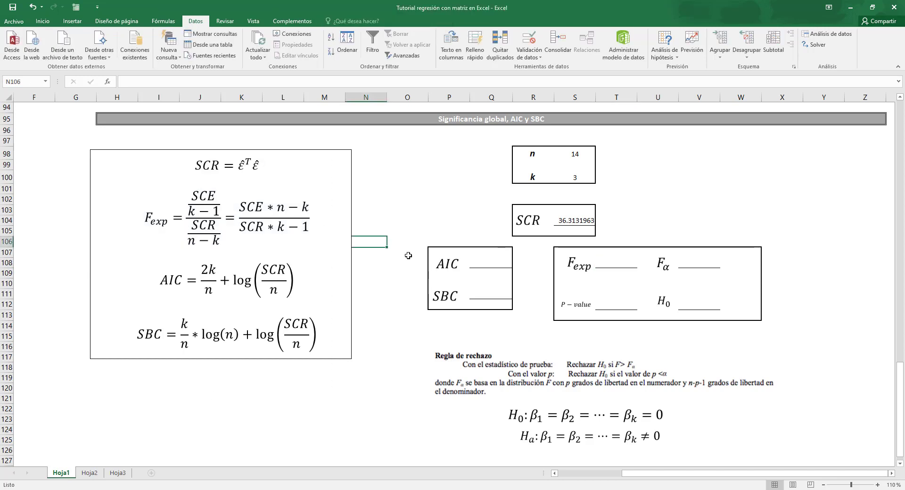
click(214, 196)
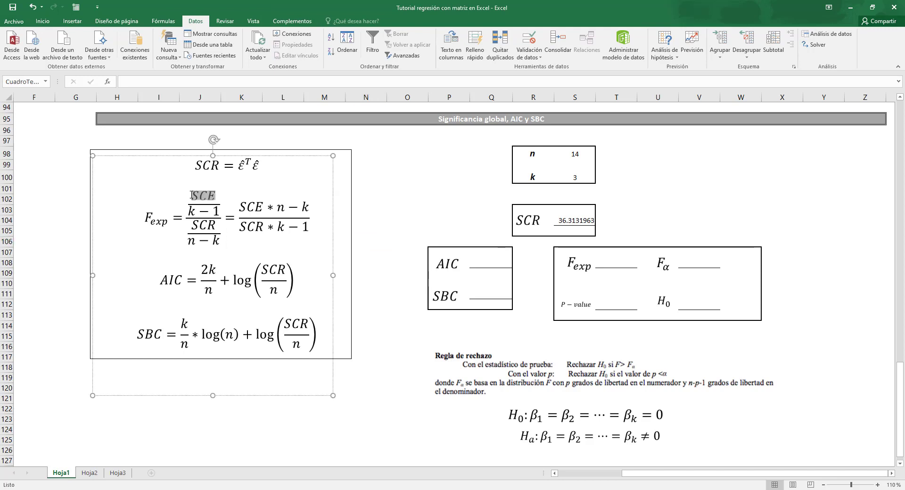
click(406, 222)
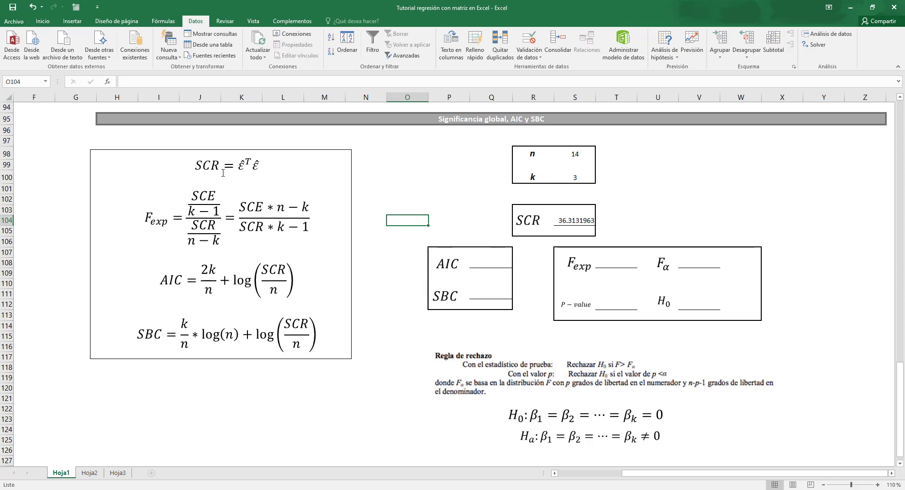
drag(214, 226, 194, 227)
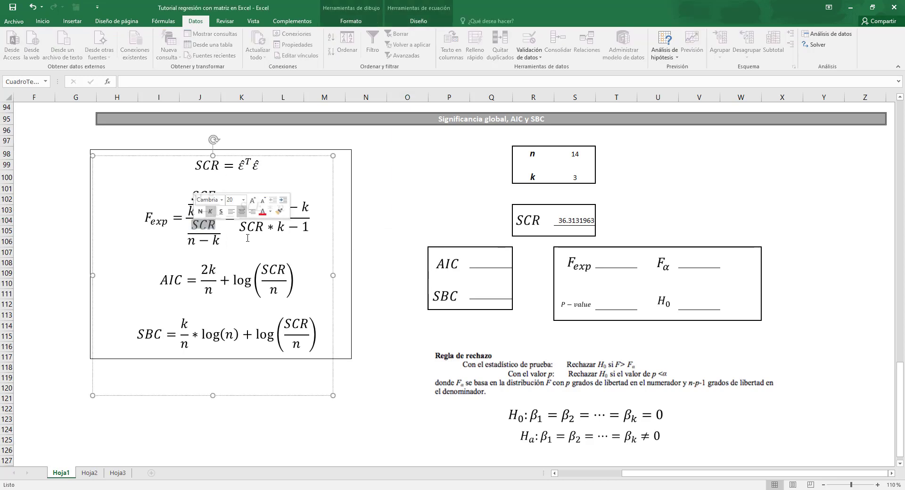
click(382, 232)
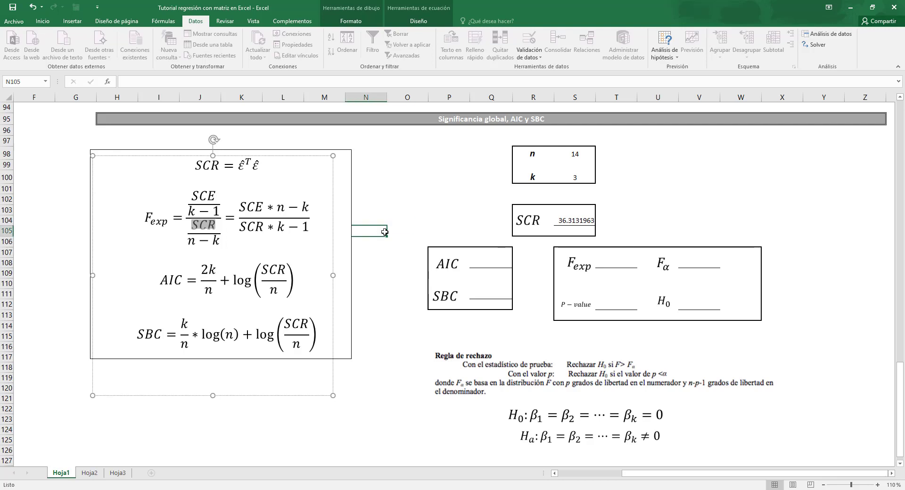
- Start the Fexp formula in cell T108 with the SCE numerator (Q54/S100-1), followed by the division sign
click(614, 265)
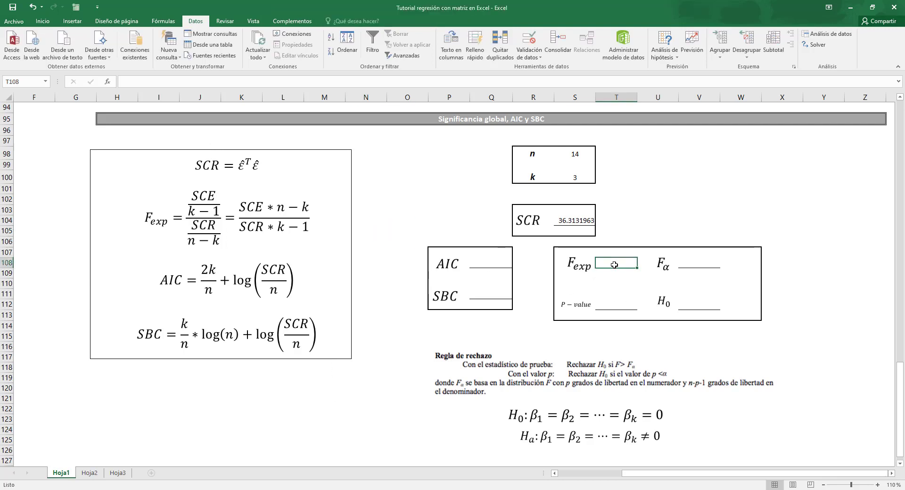
text(=)
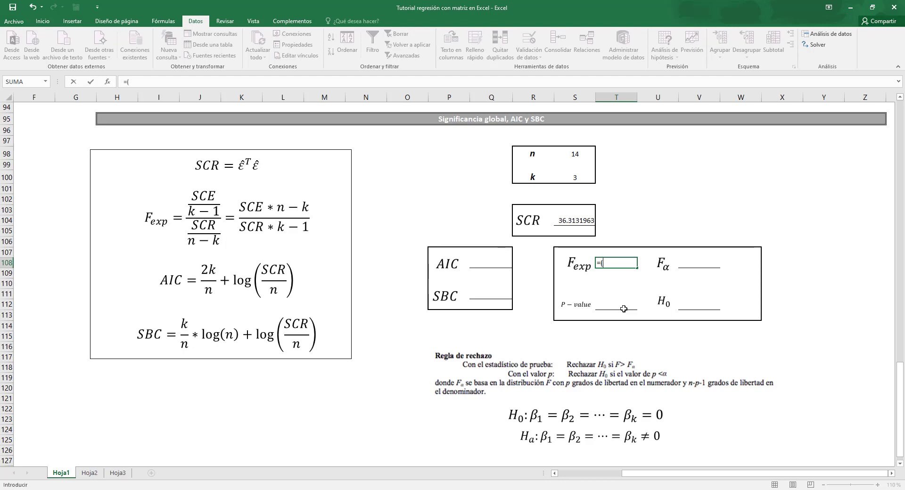
text(()
scroll(583, 292, up, 11)
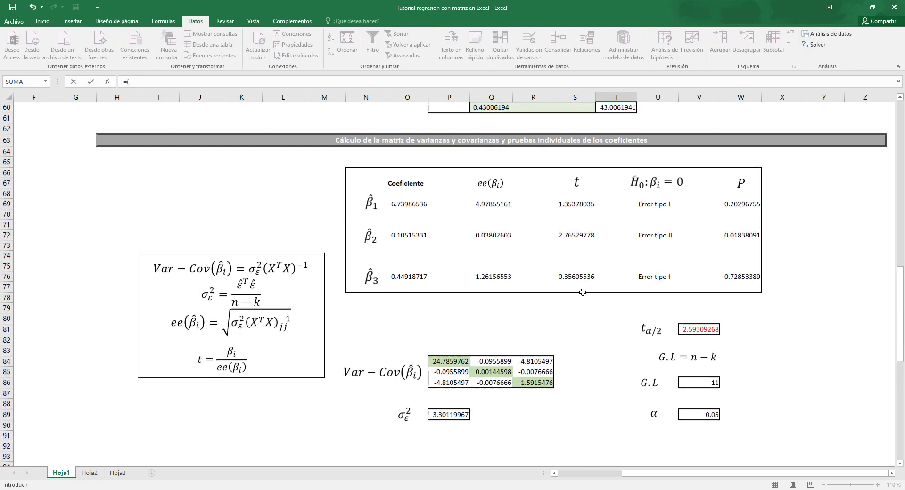
scroll(583, 292, up, 17)
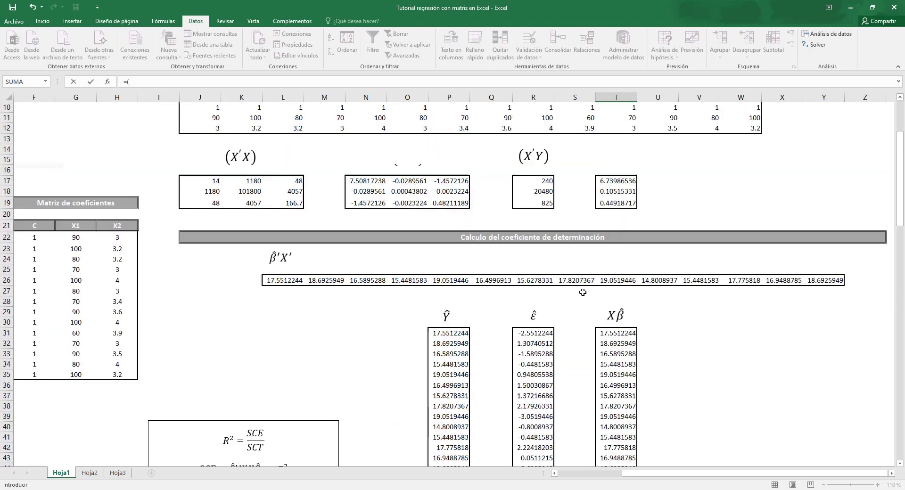
scroll(583, 292, down, 8)
click(499, 317)
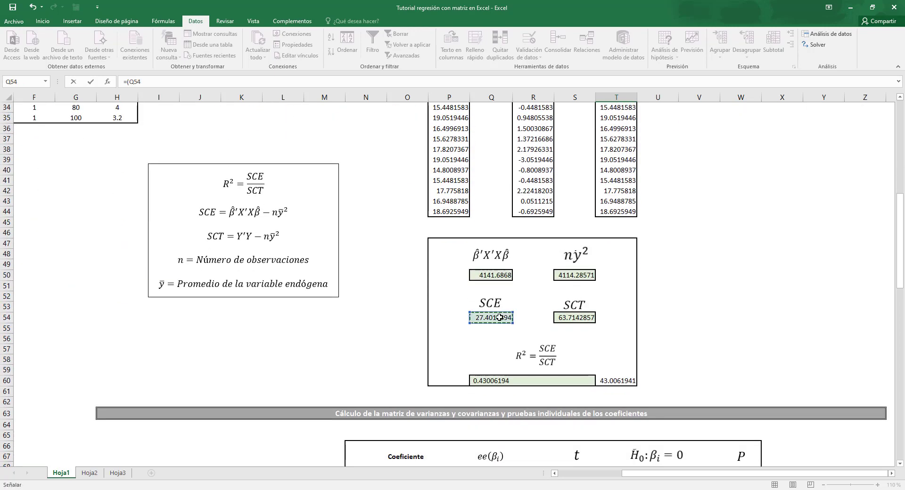
text(/)
scroll(499, 317, down, 15)
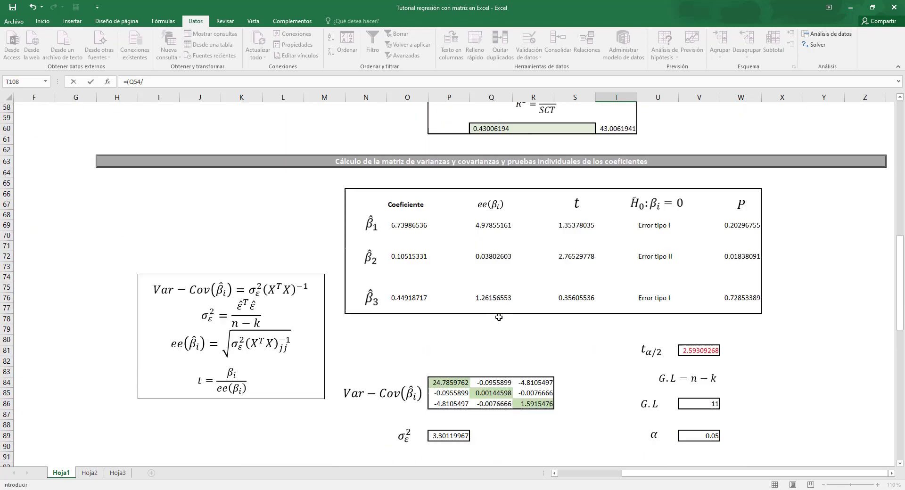
scroll(499, 318, down, 5)
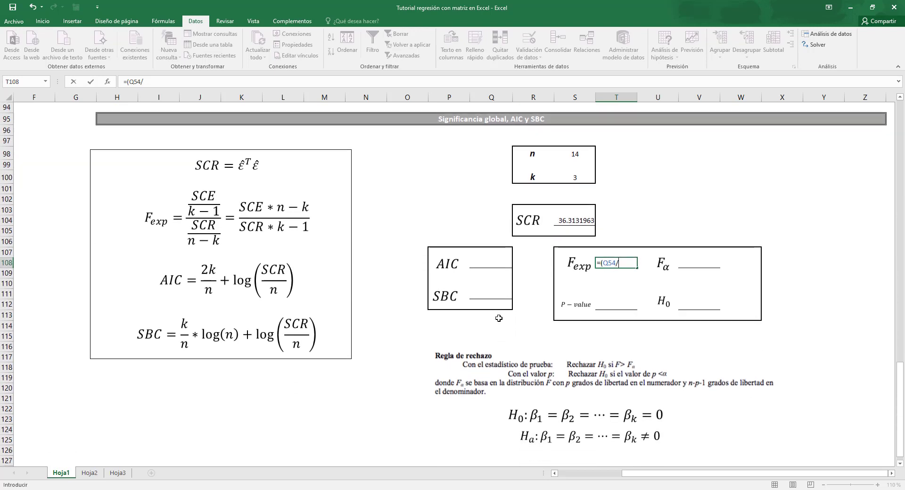
click(576, 178)
text(-1)/()
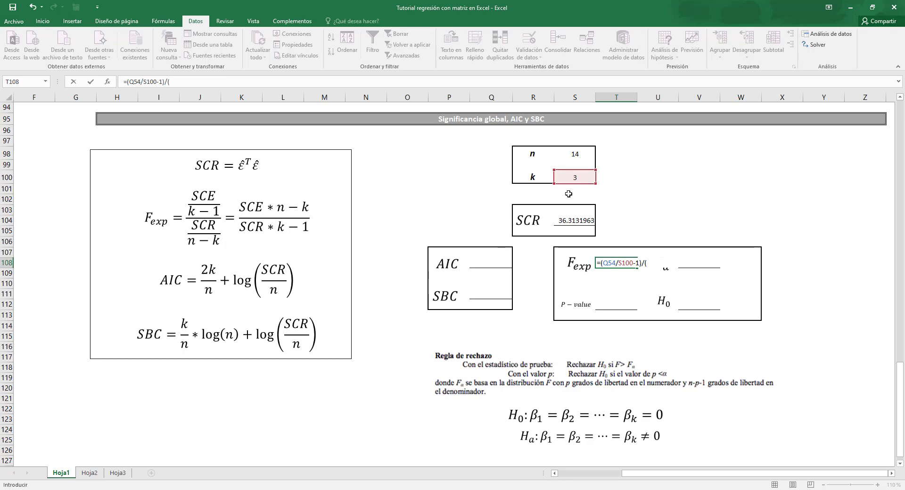
- Complete the Fexp formula in T108 with the denominator (S104/S98-S100), dividing SCR by n minus k
click(577, 222)
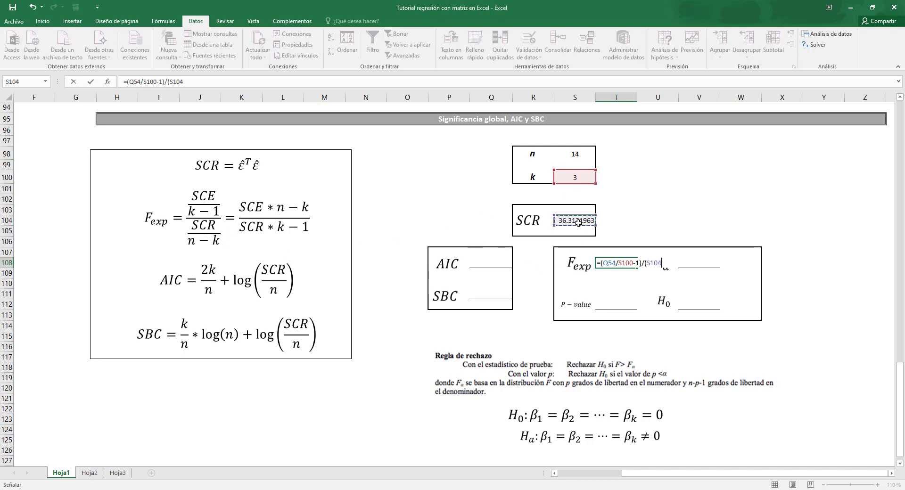
text(/)
click(577, 156)
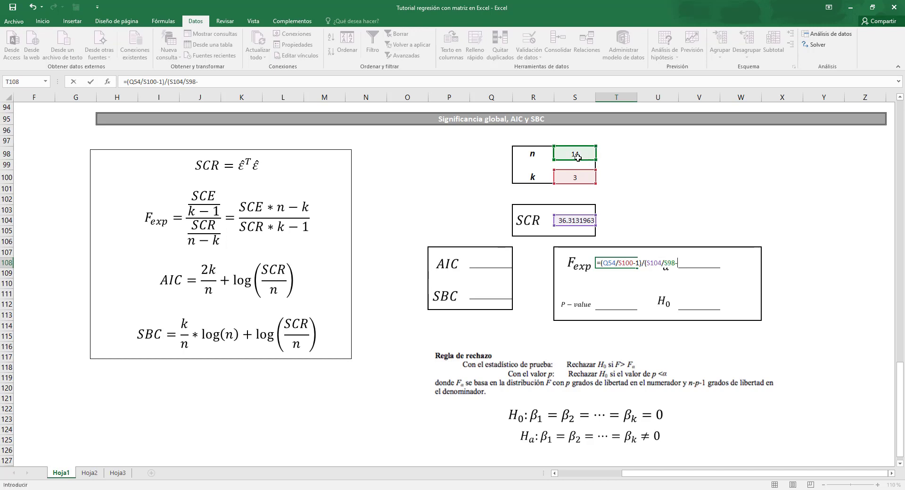
text(-)
click(577, 179)
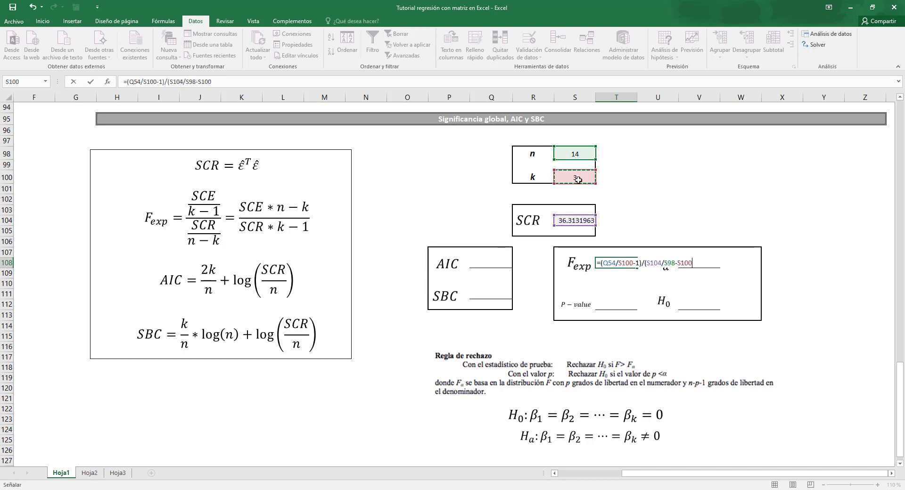
text())
key(Return)
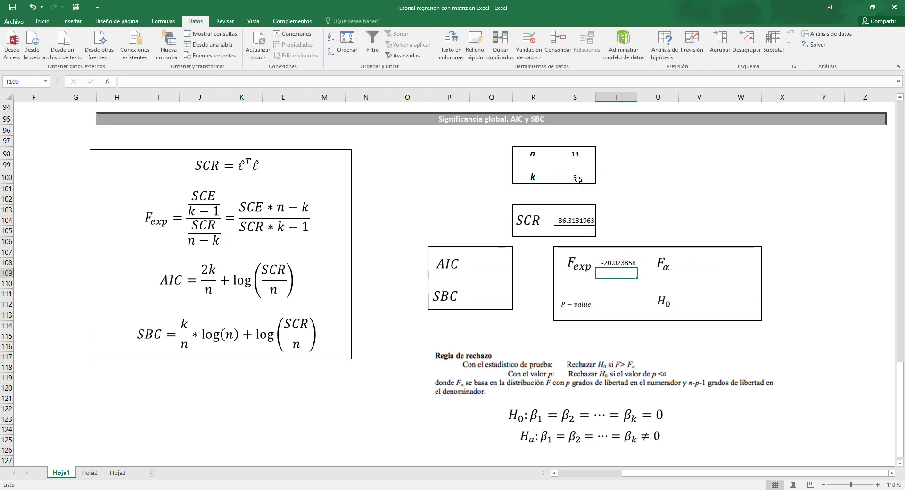
- Add the missing parentheses to the Fexp formula in T108 so it reads =(Q54/(S100-1))/(S104/(S98-S100))
key(Up)
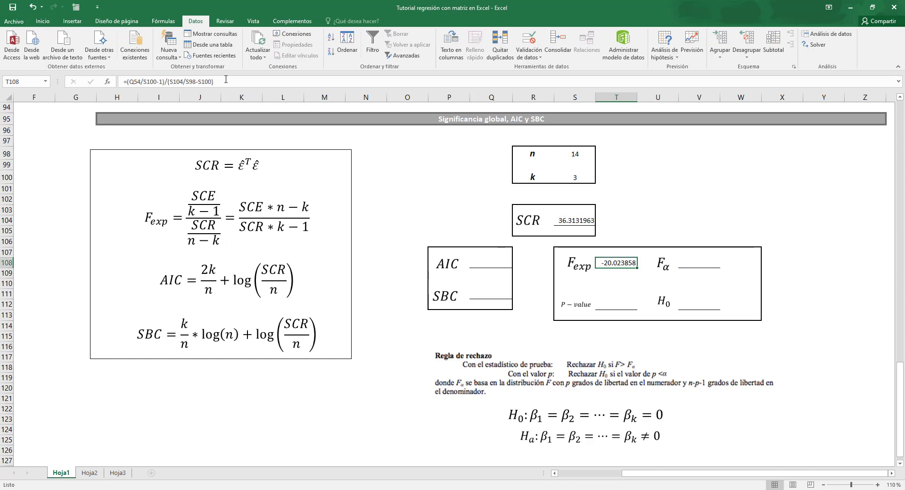
click(230, 82)
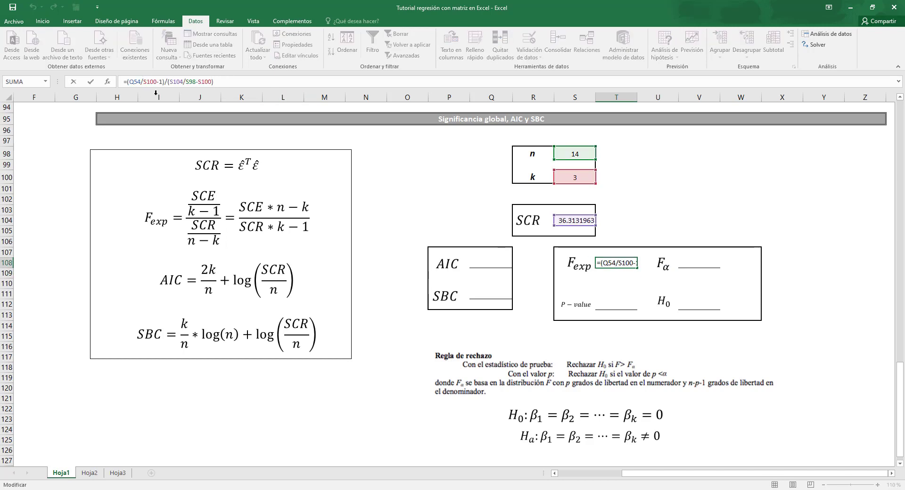
text(()
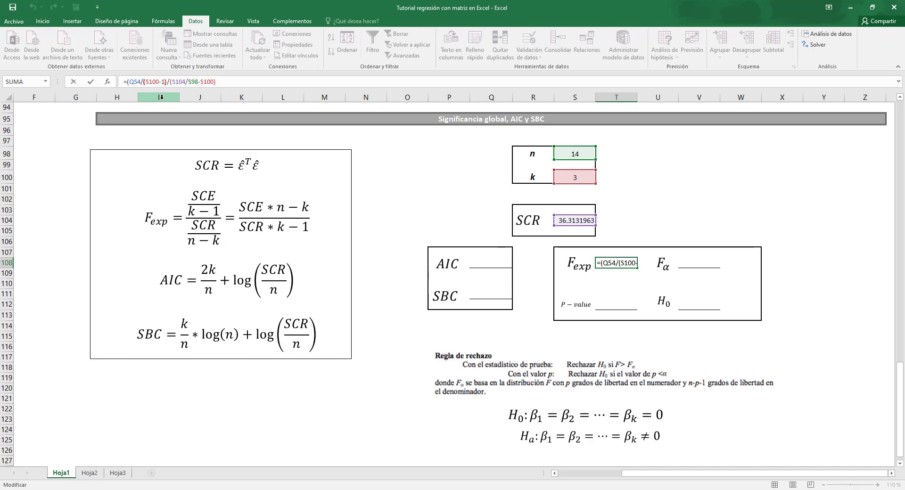
click(167, 84)
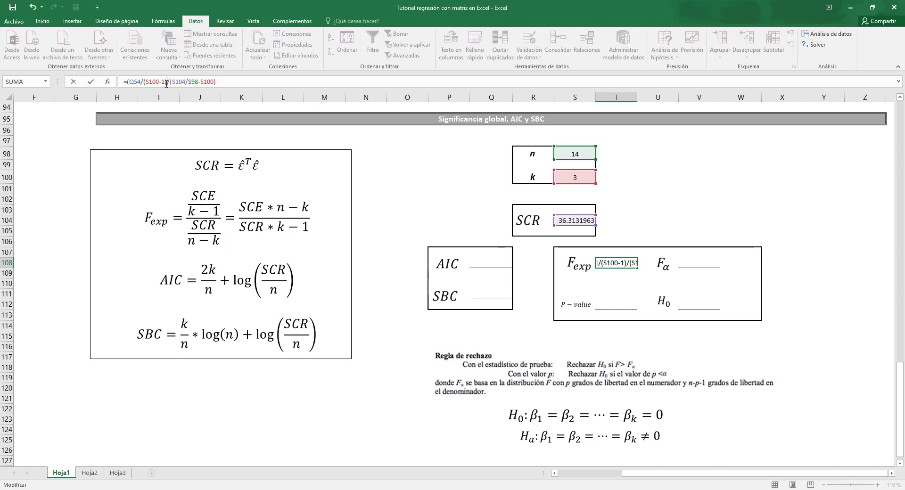
text()/()
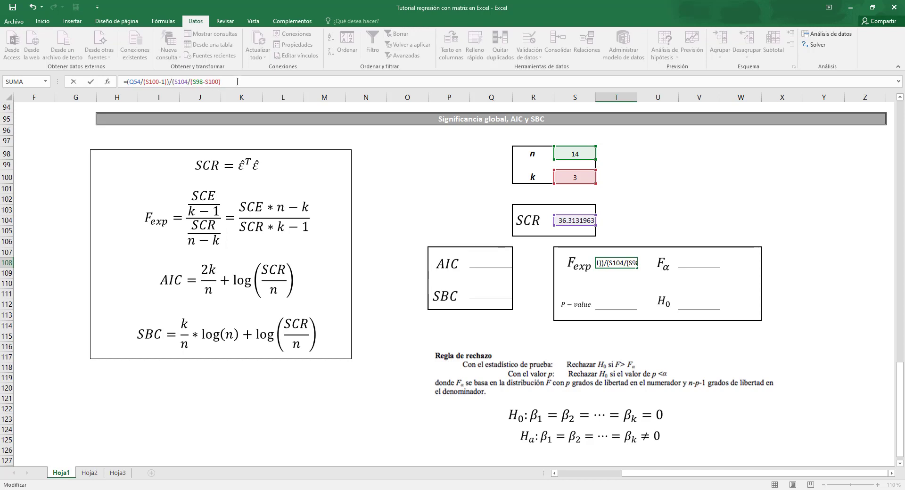
click(237, 82)
key(ctrl+Return)
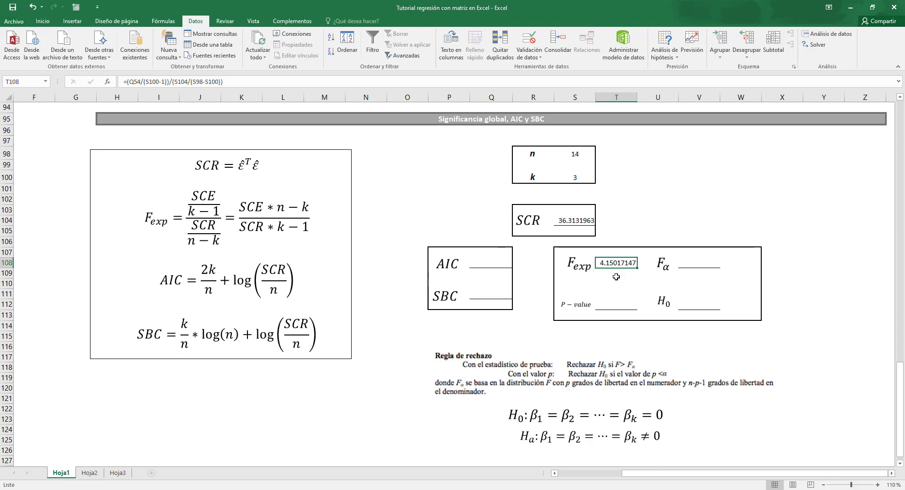
- Examine the hypotheses and rejection rule of the F test, along with the significance level α in cell V89
click(584, 285)
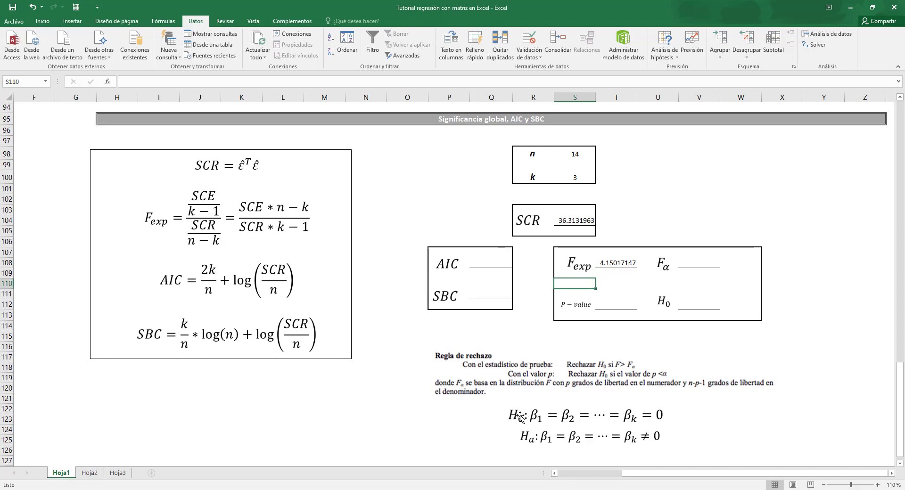
click(693, 264)
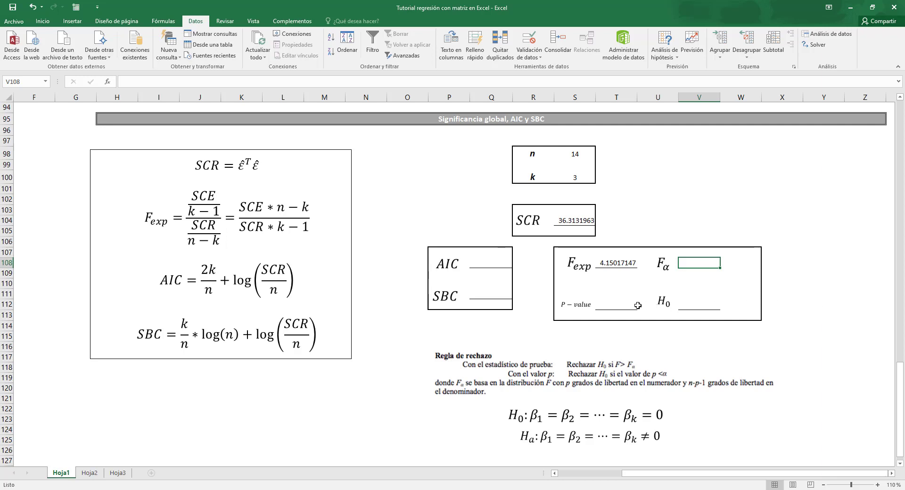
click(616, 306)
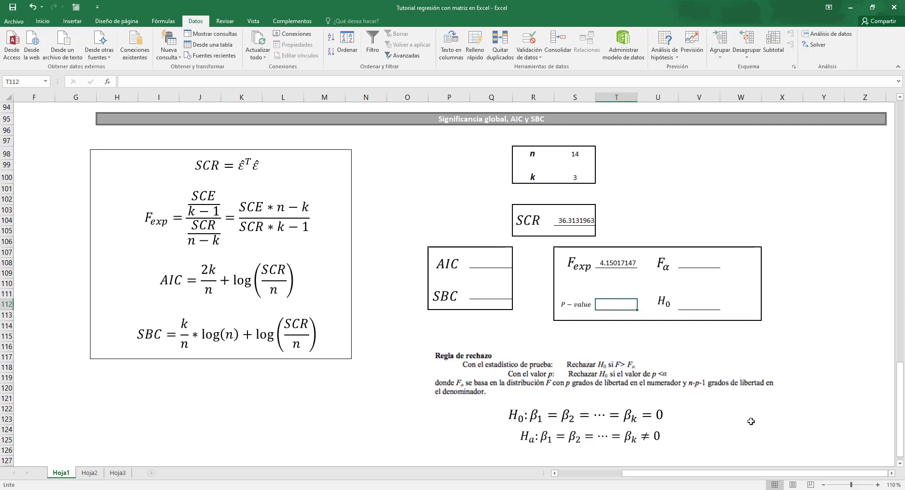
click(877, 485)
click(877, 485)
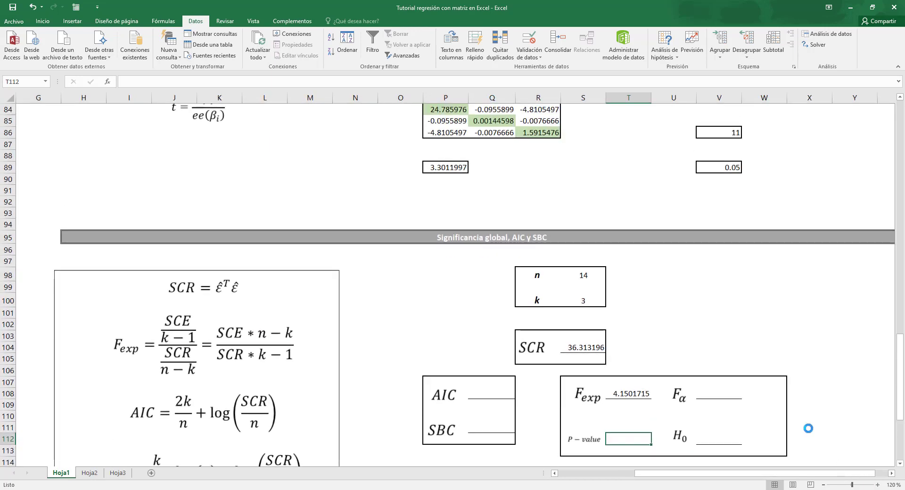
scroll(703, 342, down, 6)
scroll(703, 343, down, 4)
scroll(696, 338, up, 1)
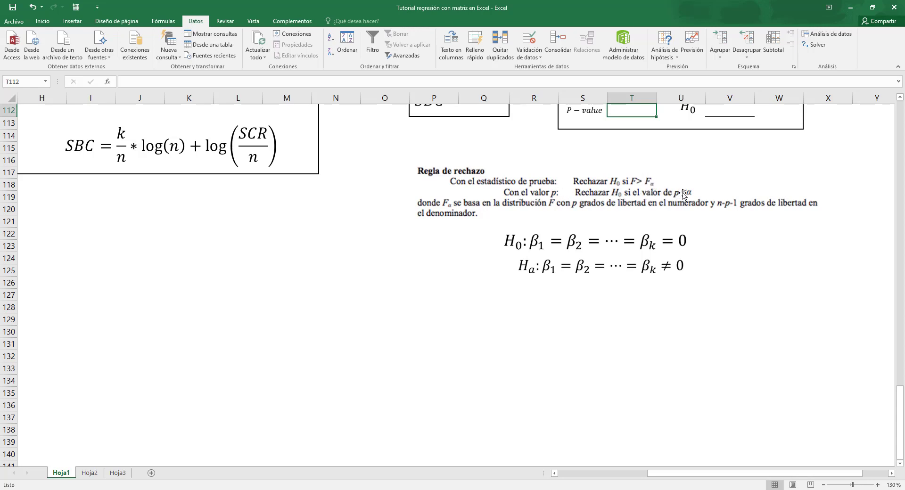
scroll(744, 303, up, 5)
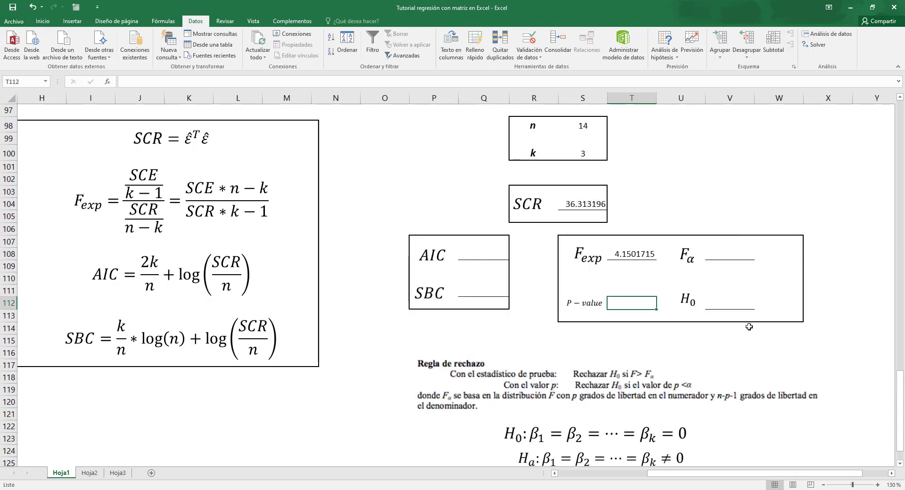
scroll(748, 338, up, 3)
scroll(749, 338, up, 3)
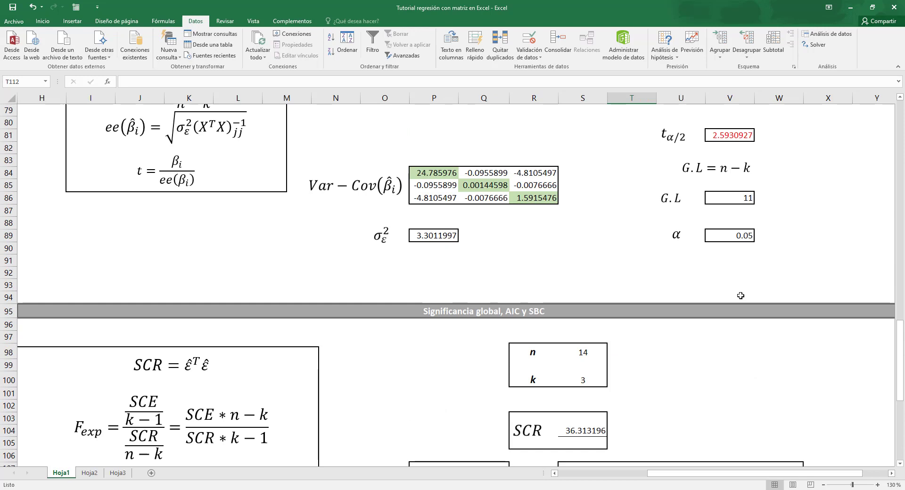
click(735, 233)
scroll(760, 352, down, 6)
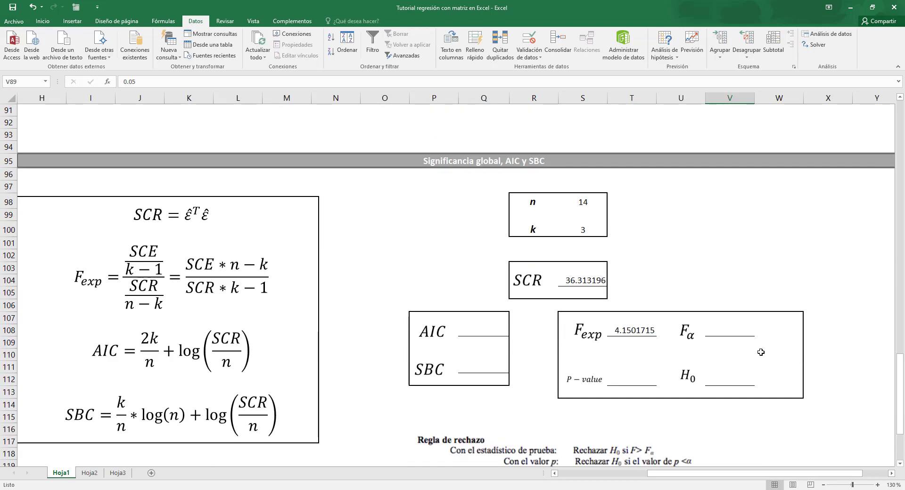
scroll(761, 352, down, 1)
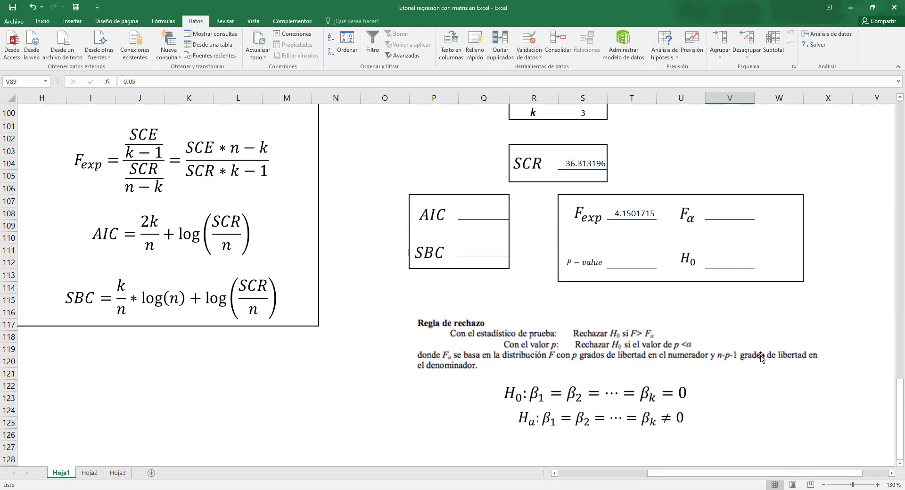
- Compute the critical value Fα in cell V108 with the formula =DISTR.F.INV(0.05,2,11)
click(714, 215)
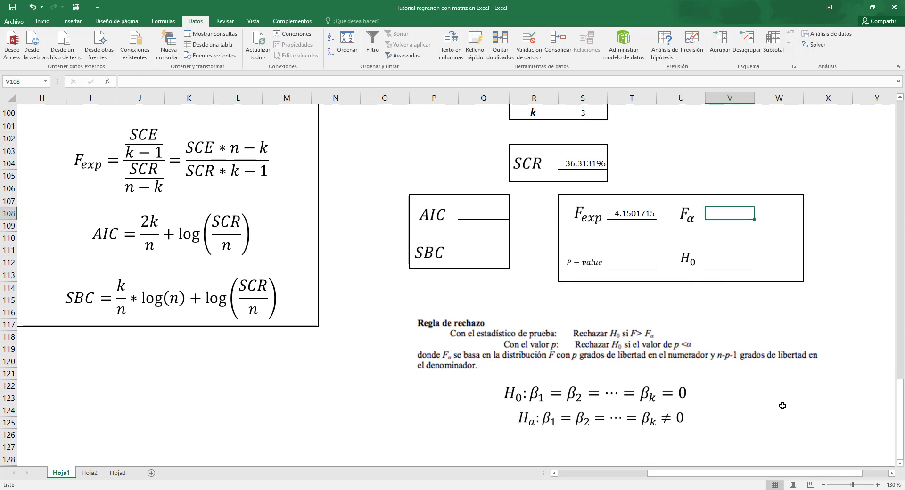
text(=)
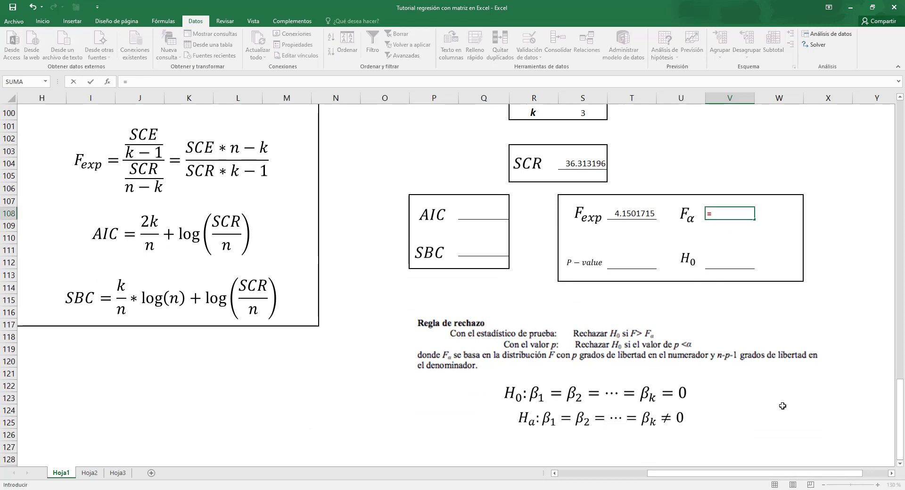
text(dis)
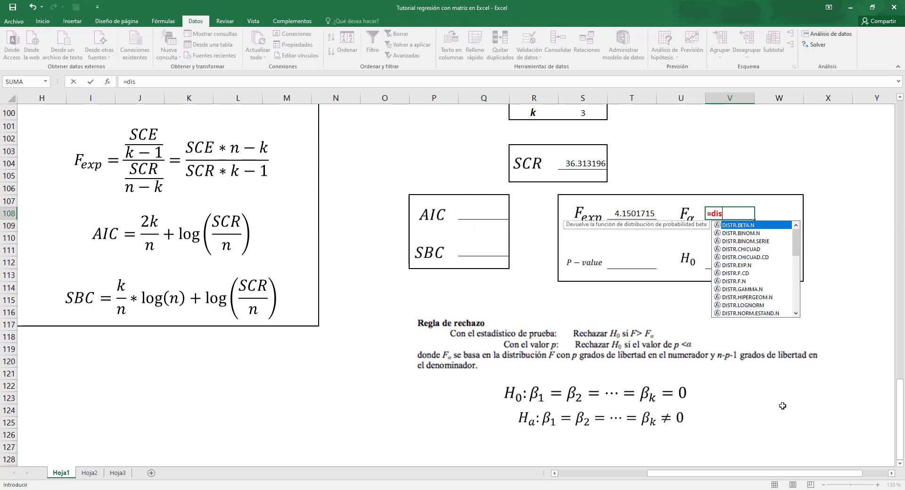
text(tr.f)
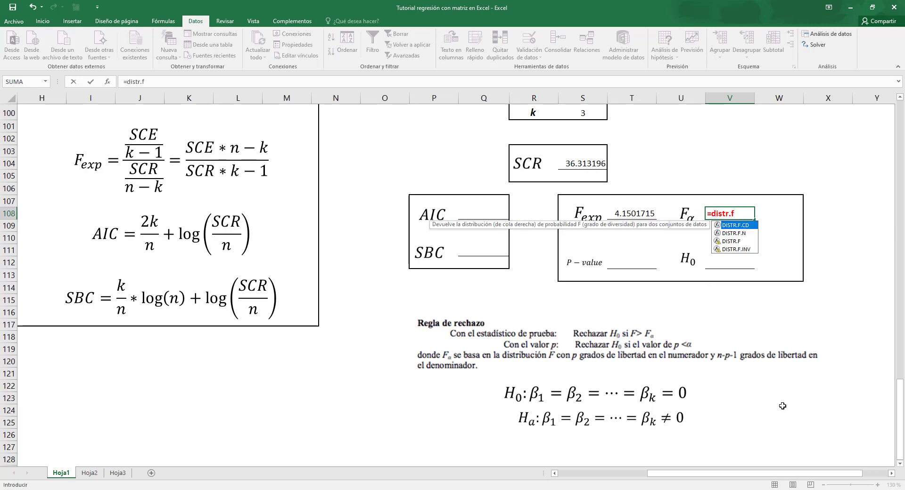
click(747, 250)
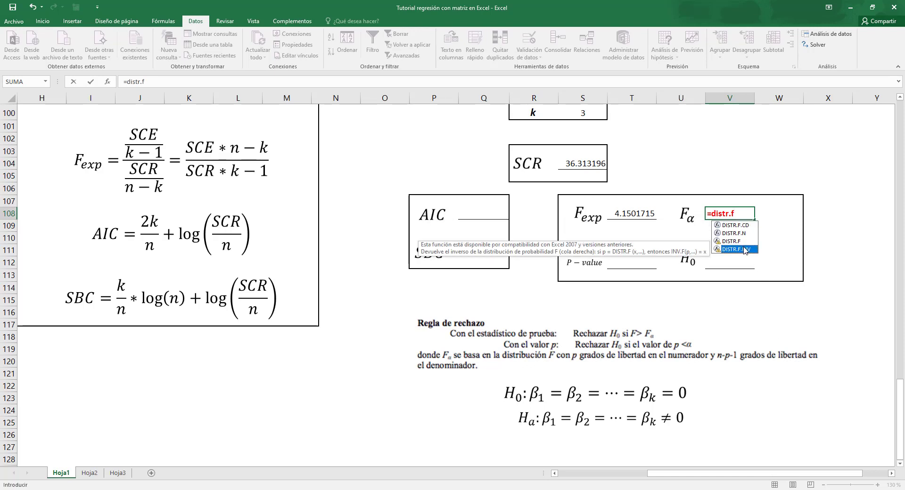
double_click(744, 249)
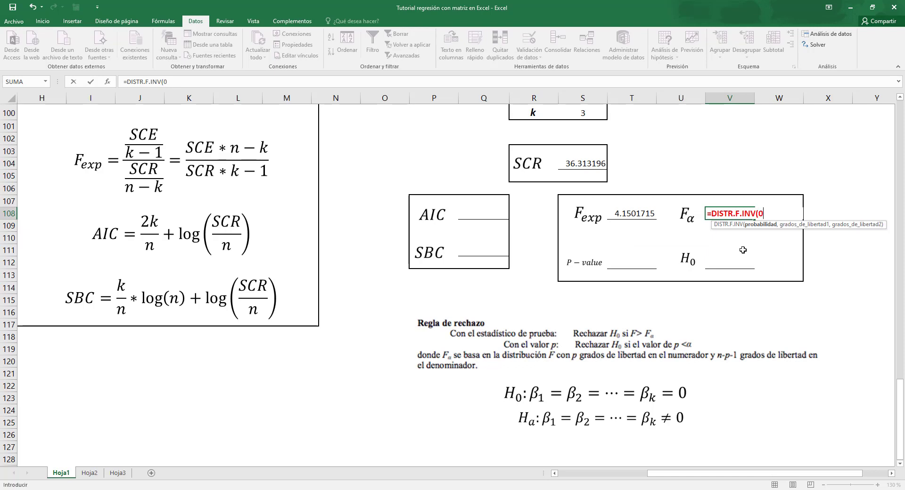
text(0.05,)
scroll(725, 238, up, 2)
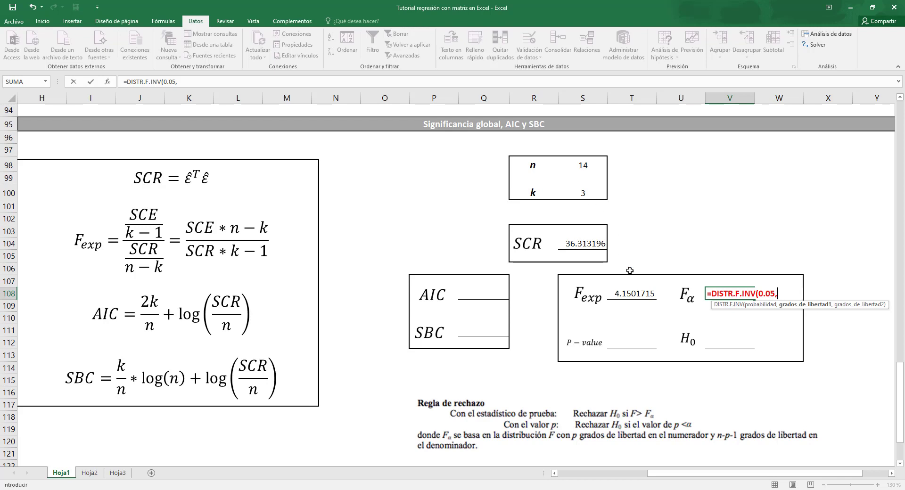
text(2,)
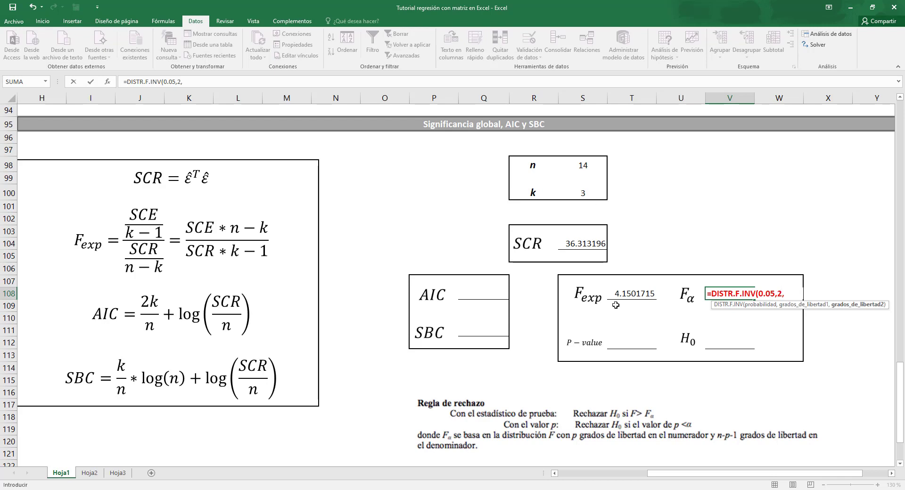
text(11))
key(Return)
key(Up)
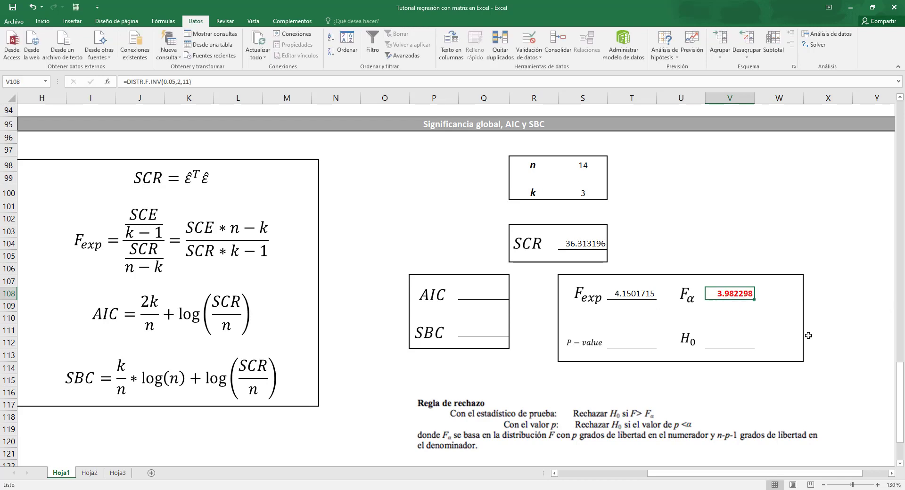
- Begin the H0 decision formula in V112 with the SI function, testing whether T108>V108:V108
scroll(851, 314, down, 1)
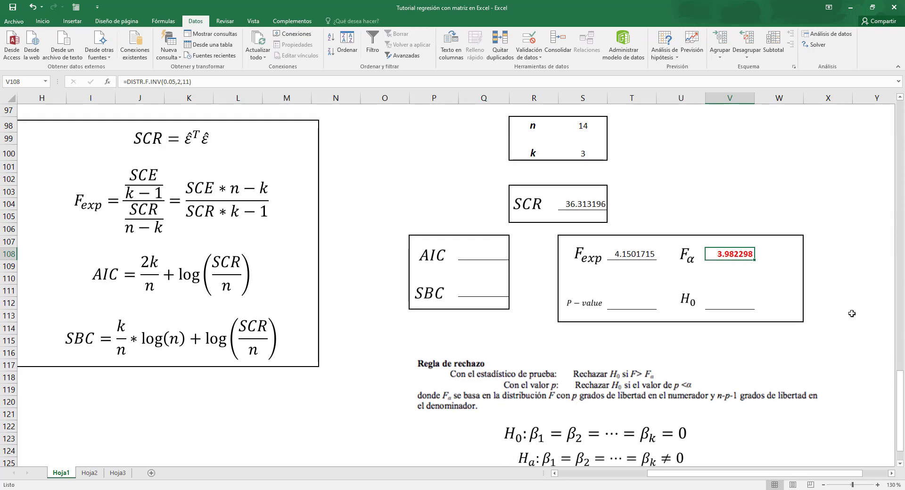
click(723, 305)
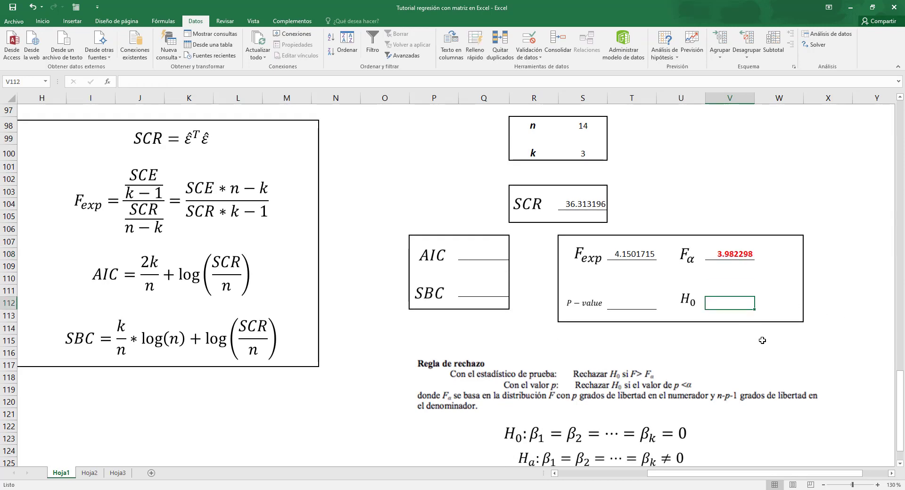
text(=)
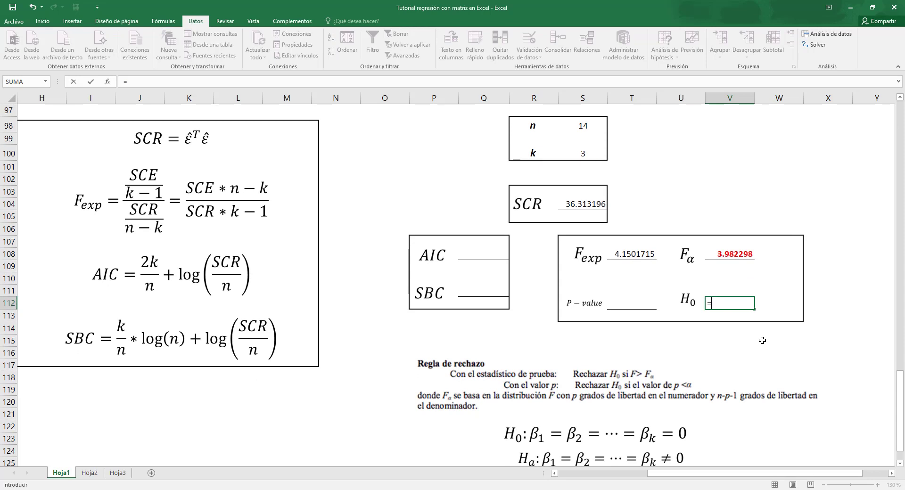
text(si)
double_click(735, 320)
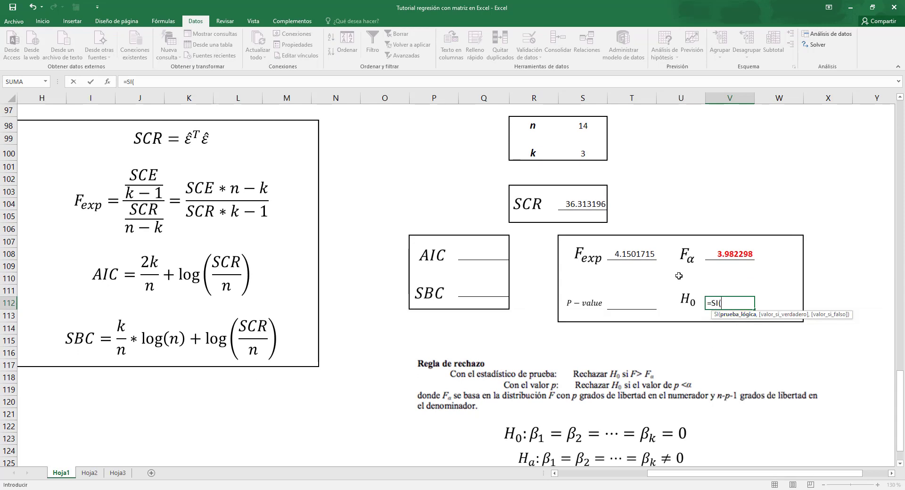
click(640, 254)
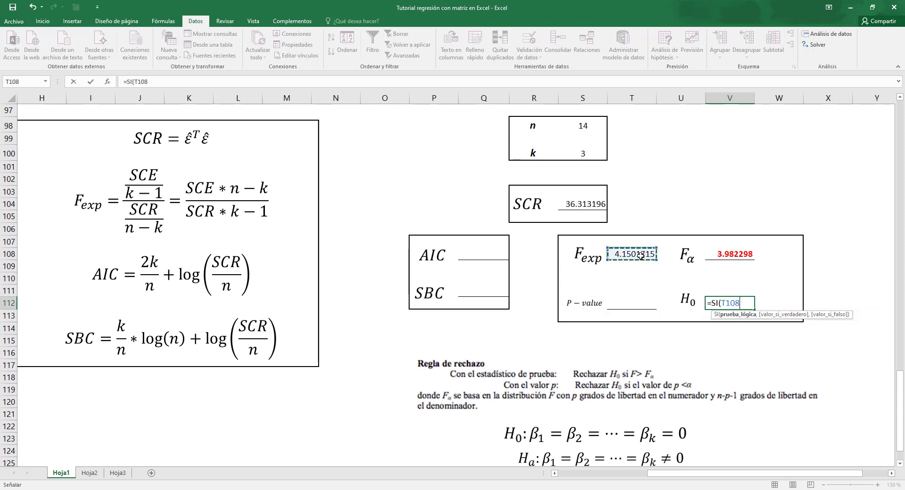
text(>)
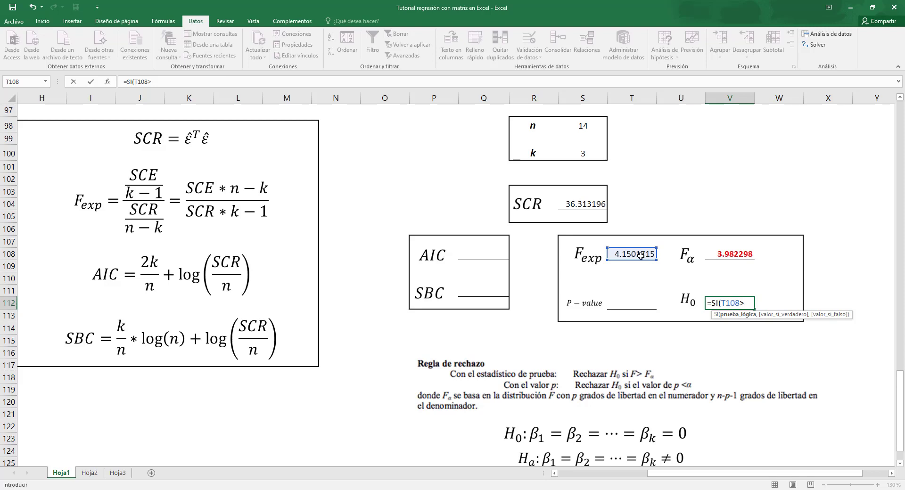
click(718, 254)
key(F8)
text(")
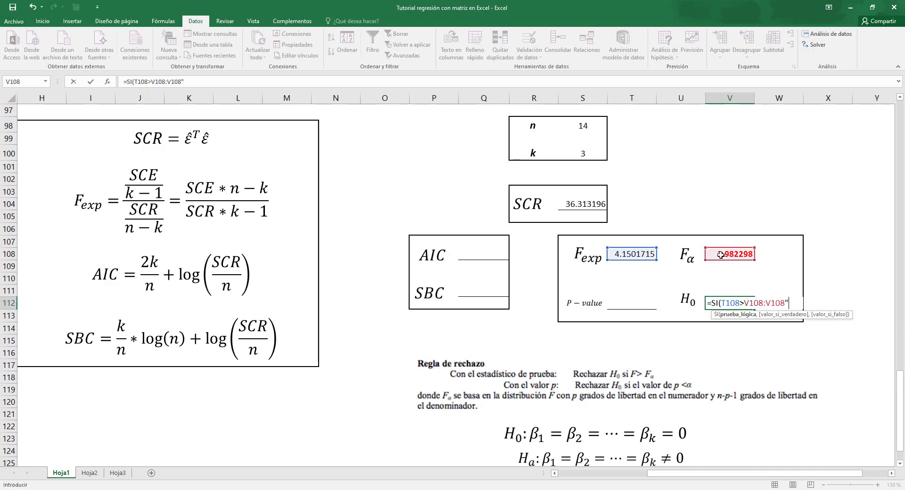
text(,)
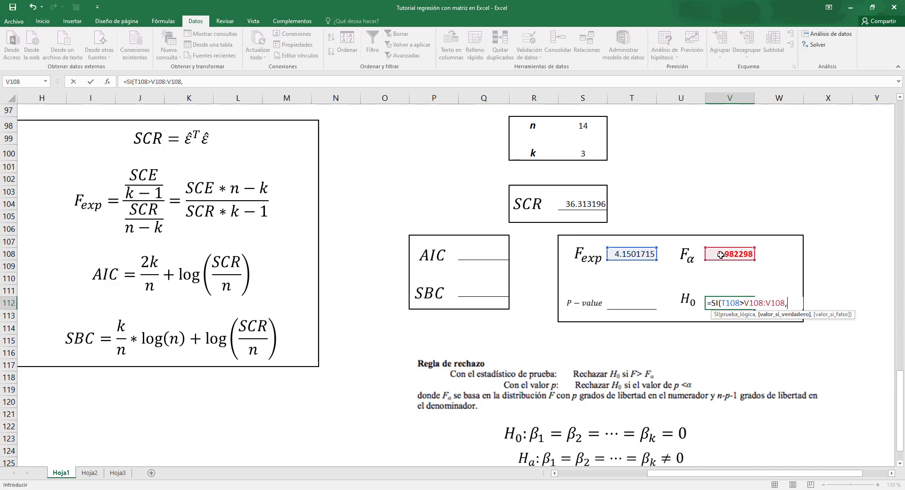
- Complete the SI formula in V112 with "Error tipo II" for a true condition and "Error tipo I" for a false one
text("Error tipo II",)
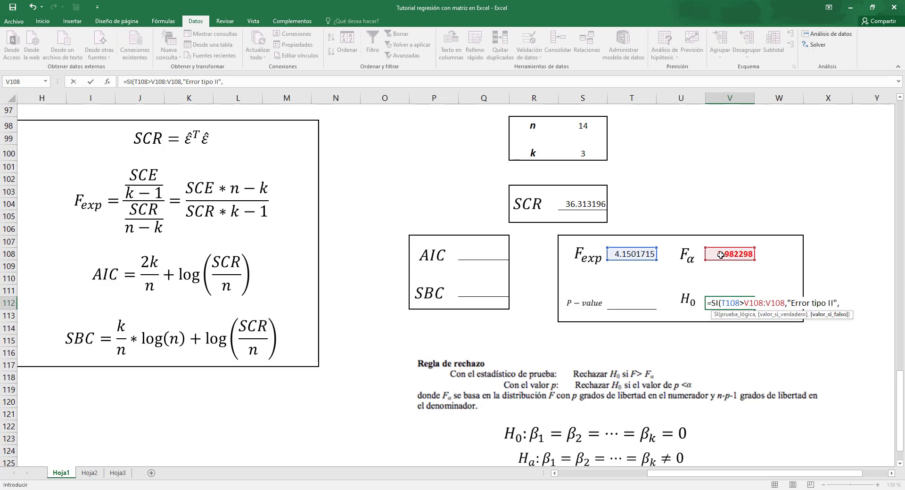
text("Error tipo II)
key(Return)
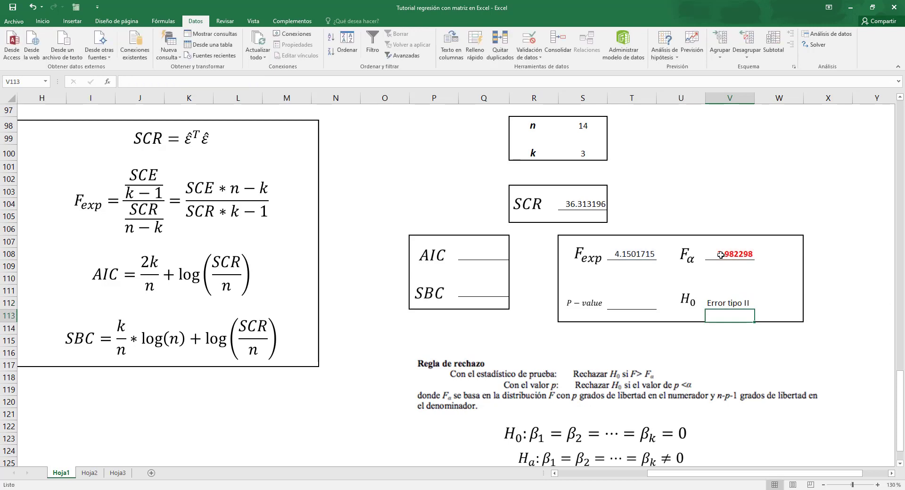
- Compare Fexp in T108 with Fα in V108, and review the H0 decision in V112 against the rejection rule and hypotheses
click(739, 302)
click(853, 325)
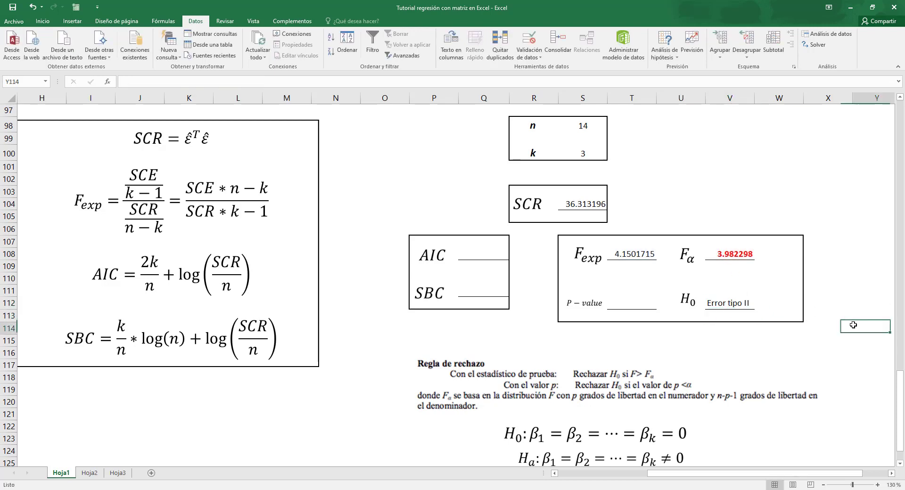
click(626, 254)
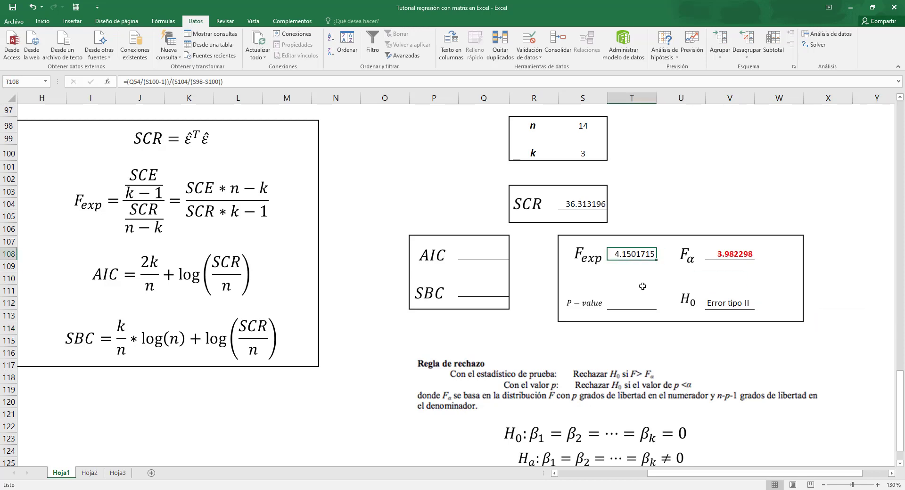
click(735, 254)
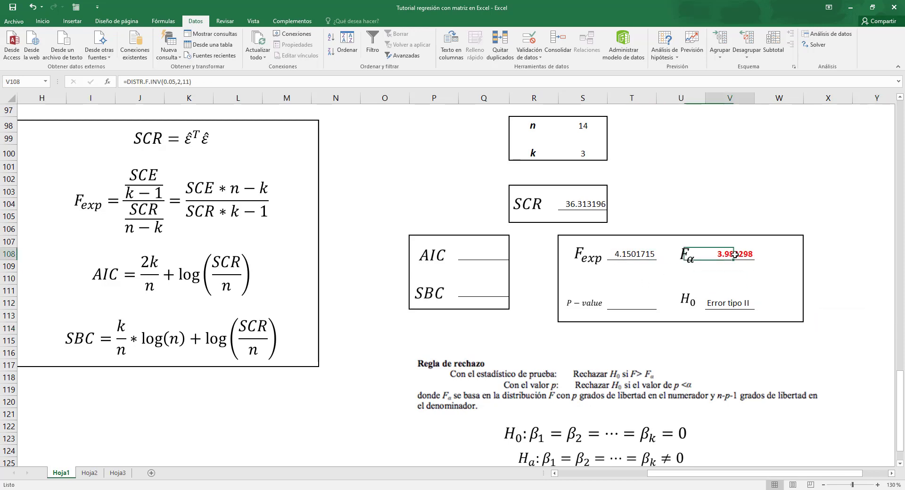
click(738, 305)
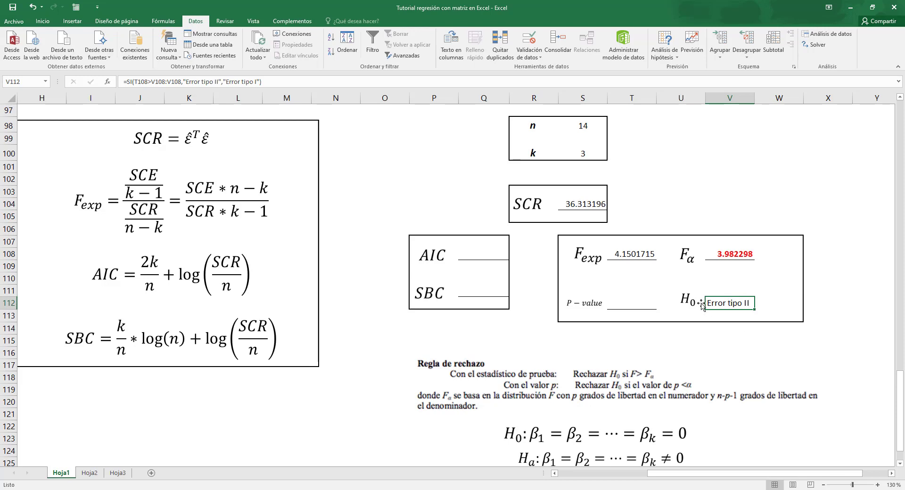
scroll(693, 391, down, 2)
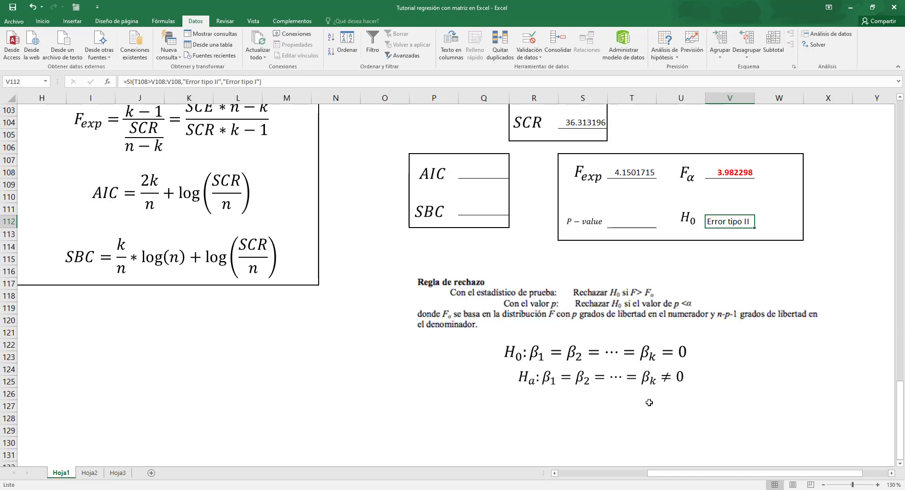
scroll(653, 403, up, 3)
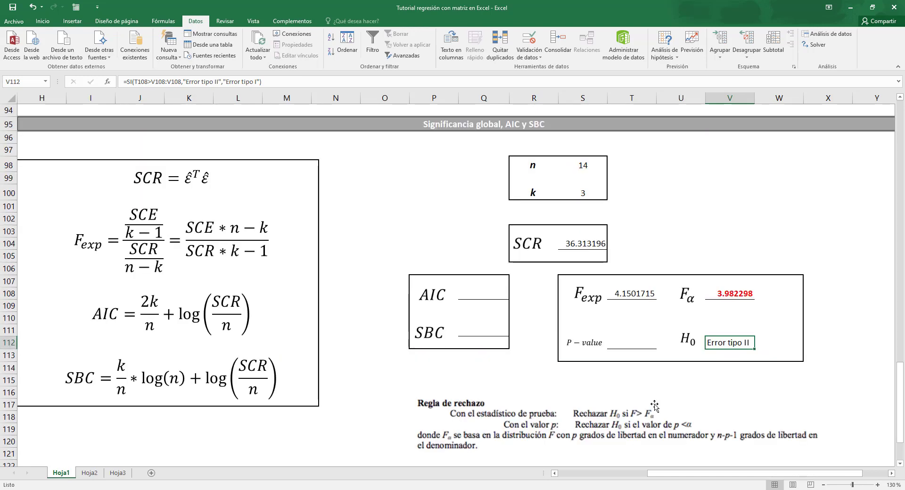
- Compute the F test's p-value in T112 with the formula =DISTR.F(T108,2,11)
click(632, 348)
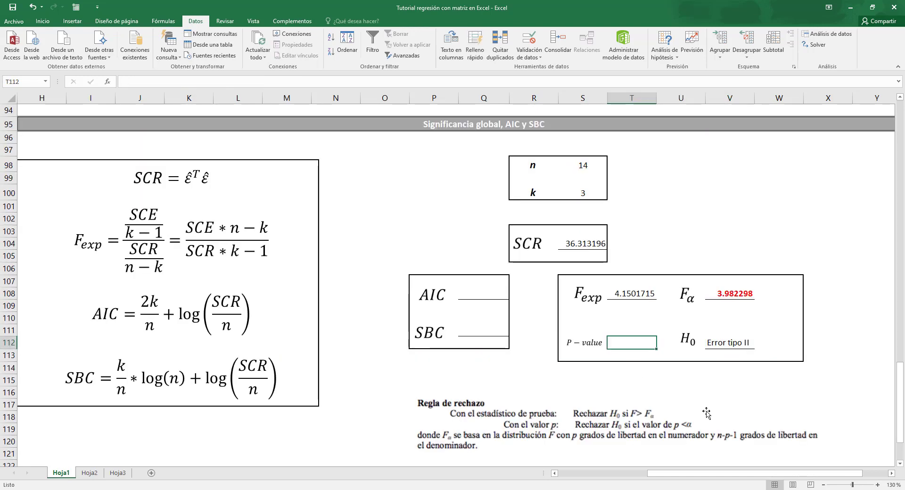
text(=)
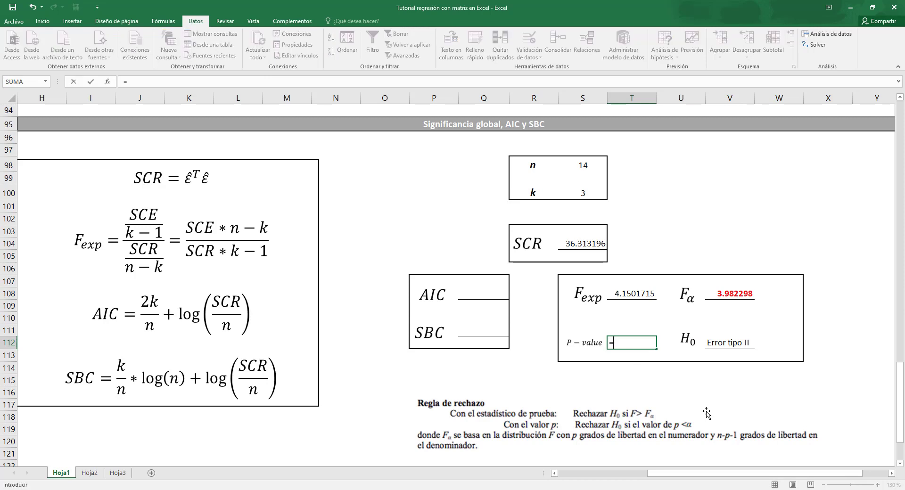
text(dist)
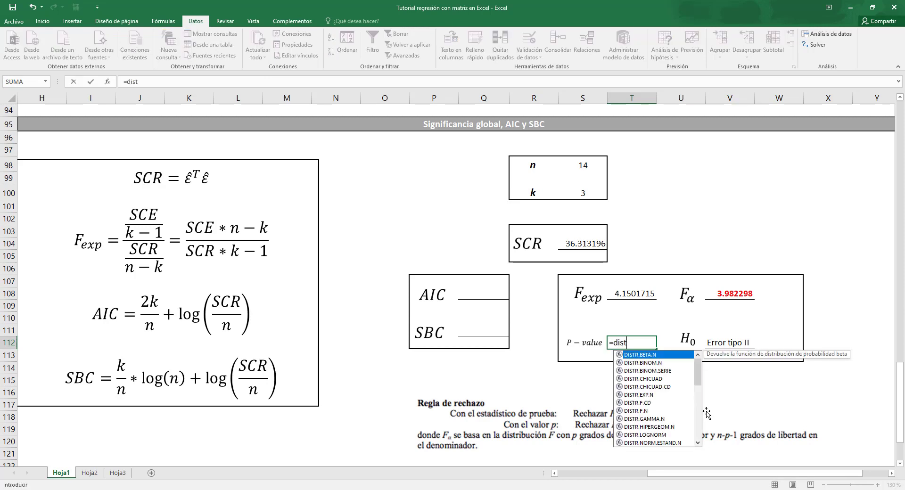
text(r.f)
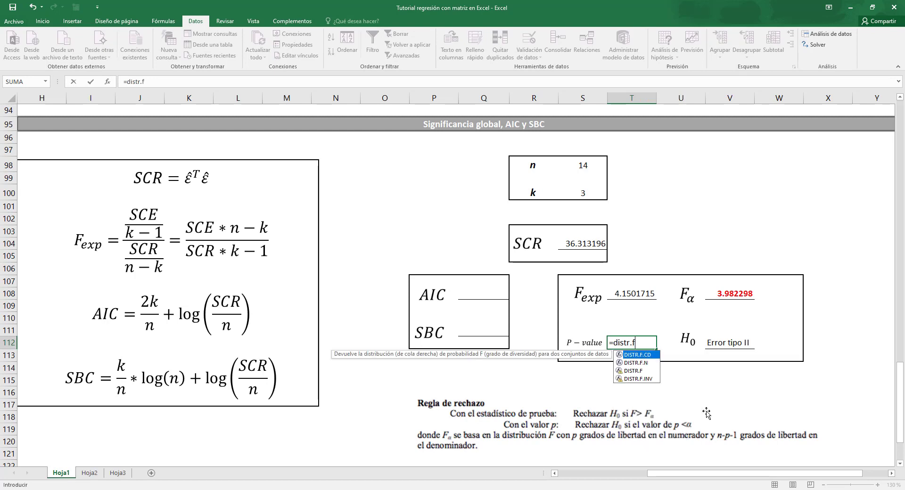
double_click(634, 371)
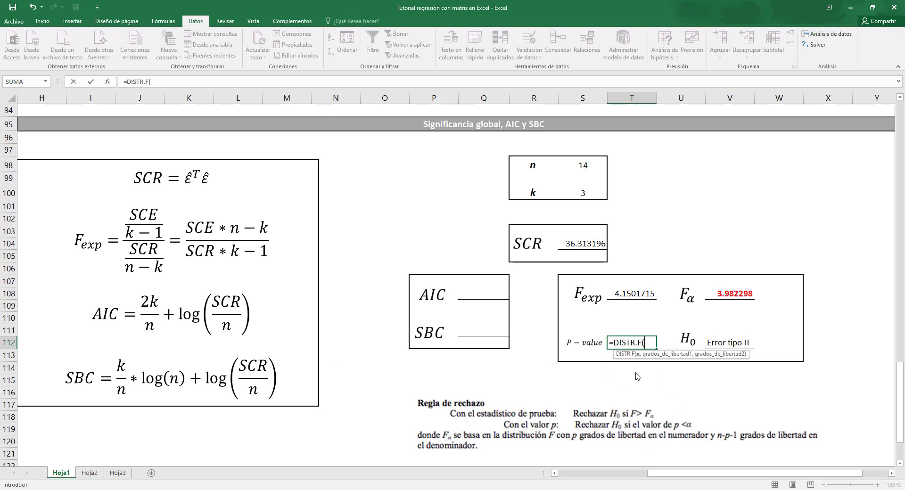
click(624, 295)
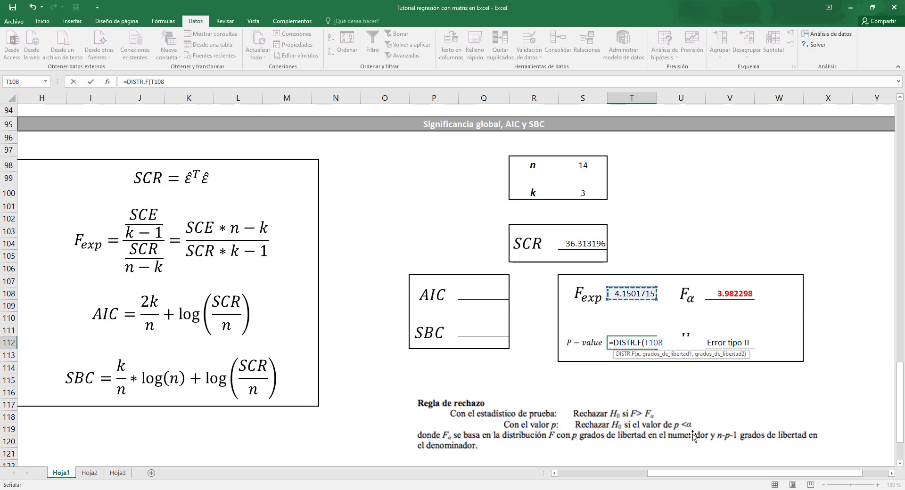
text(,2,)
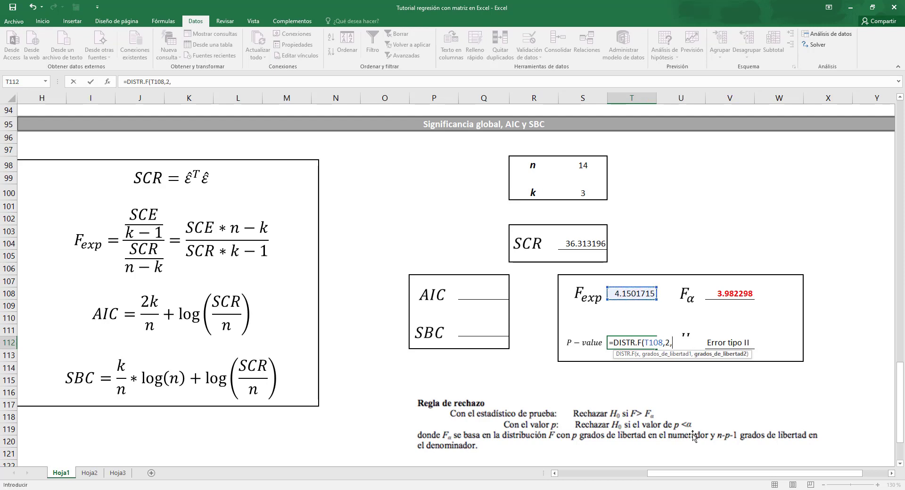
text(11))
key(Return)
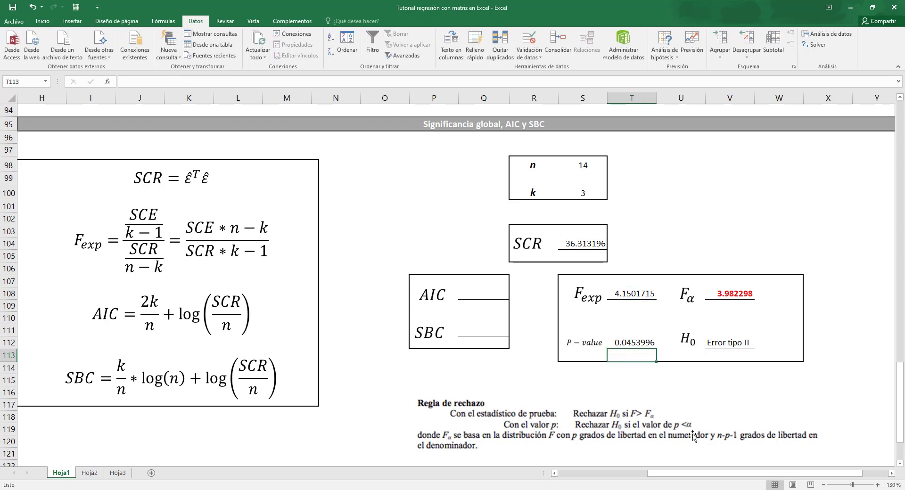
- Compare the p-value in T112 with α in V89, and check the H0 decision against the hypotheses
click(646, 344)
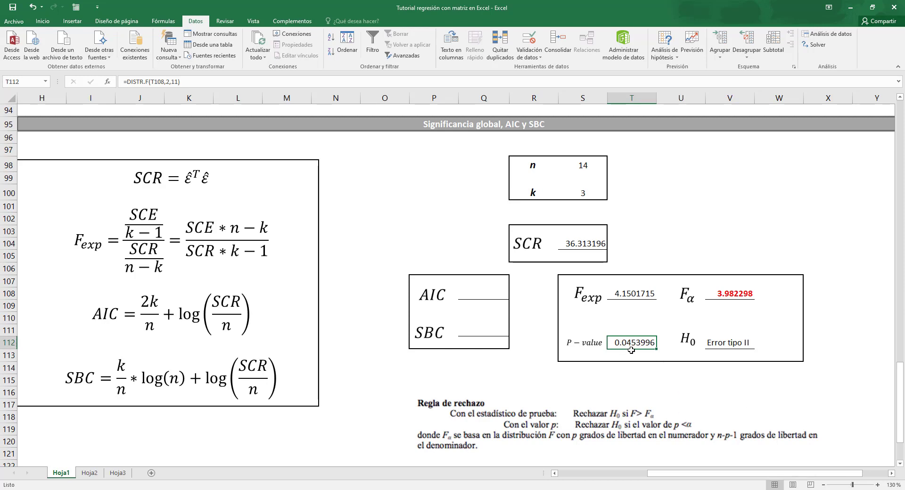
scroll(745, 181, up, 2)
click(744, 124)
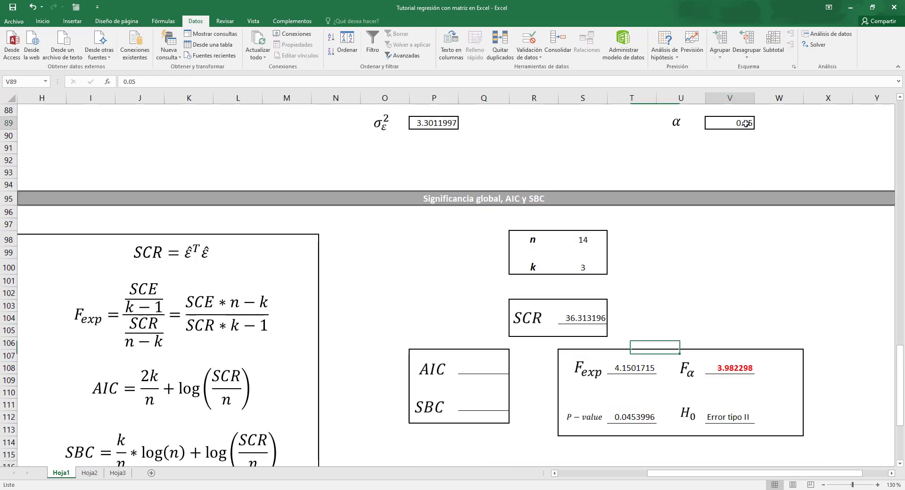
scroll(767, 278, down, 2)
click(721, 342)
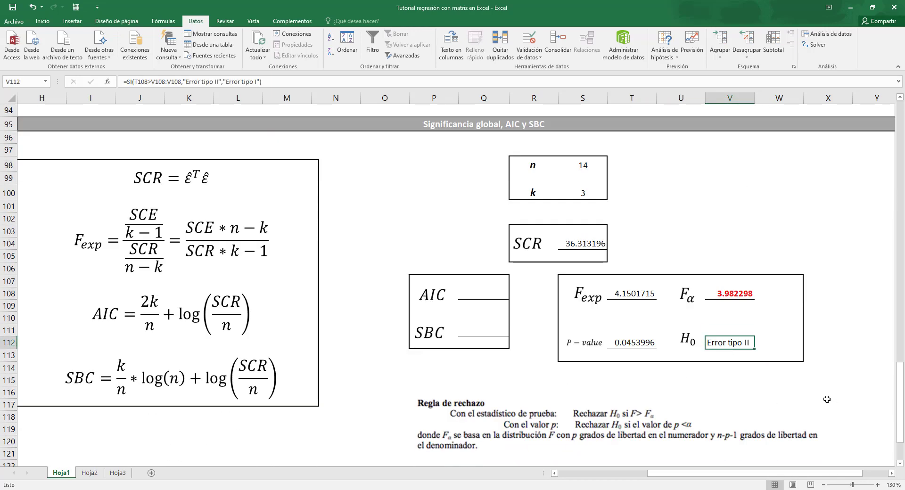
scroll(825, 399, down, 3)
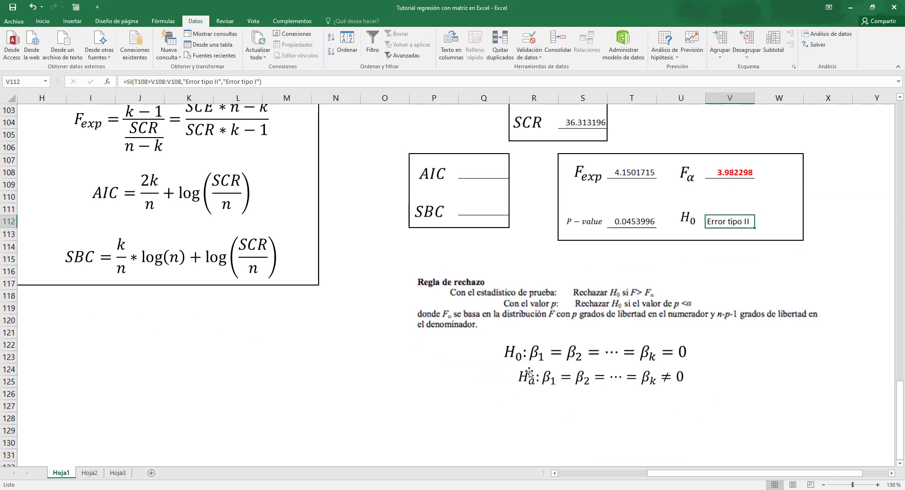
scroll(729, 393, up, 2)
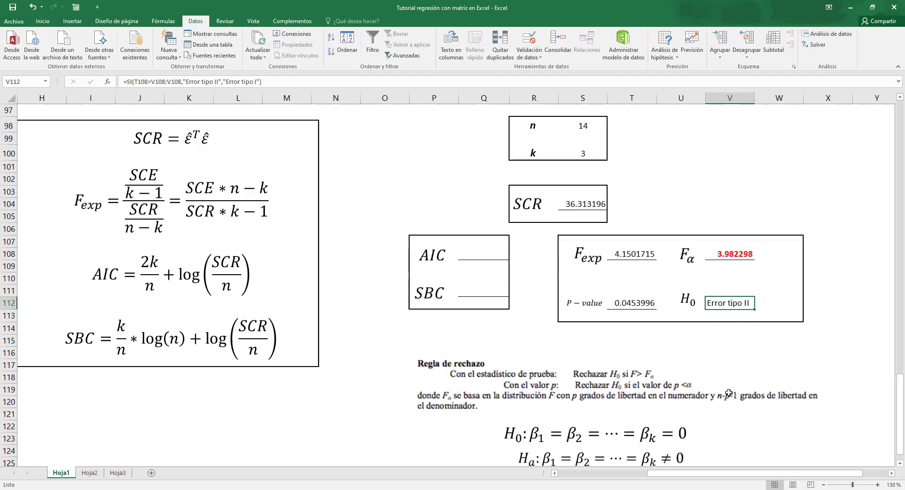
- Examine the individual coefficients' p-values in W69, W76 and W72 alongside the global F test results and its hypotheses
scroll(728, 393, up, 5)
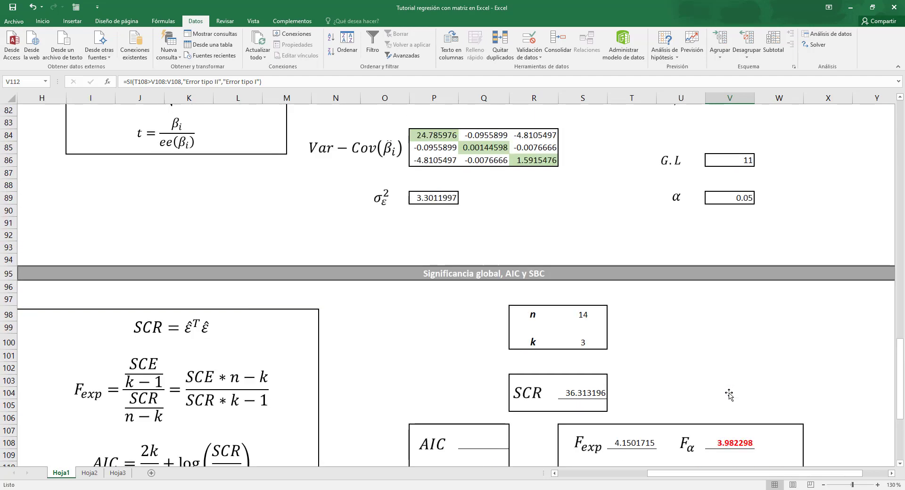
scroll(728, 393, up, 6)
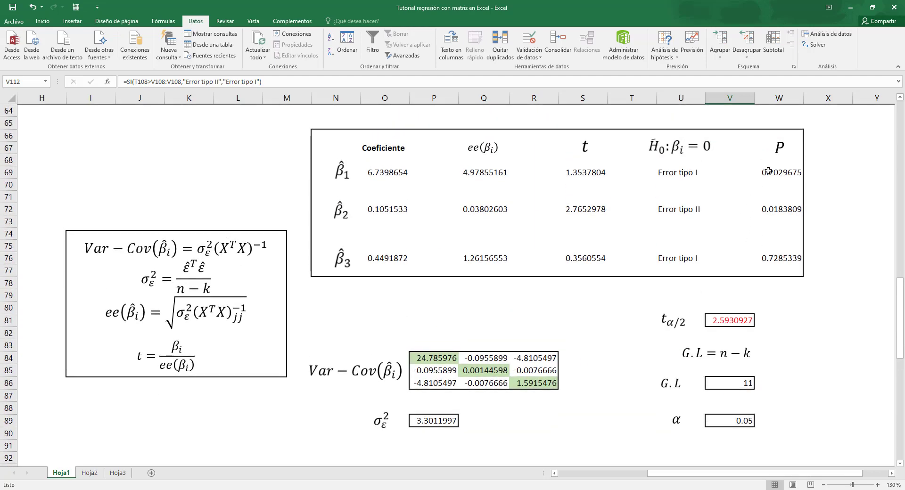
click(768, 171)
click(775, 258)
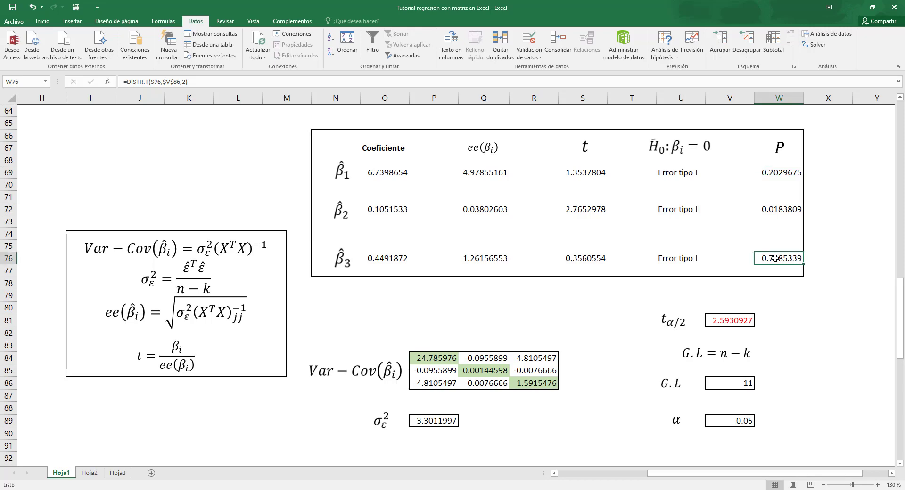
click(770, 206)
scroll(768, 210, down, 9)
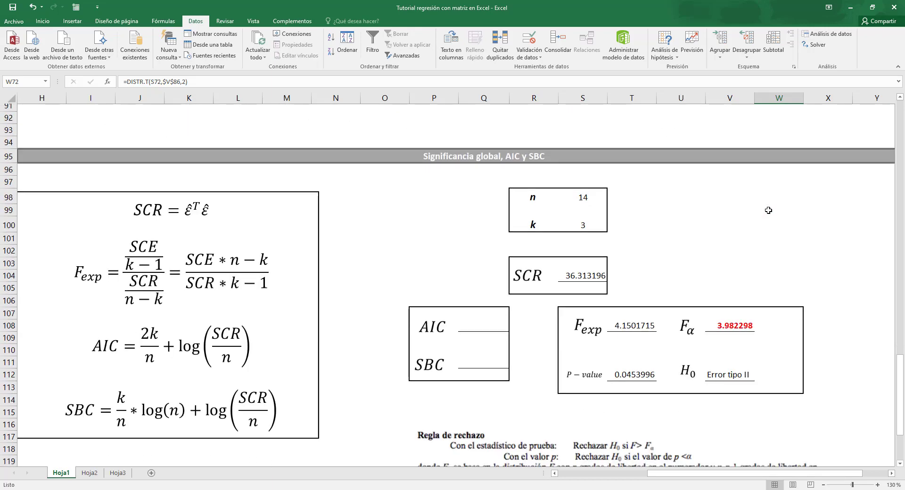
scroll(768, 210, down, 2)
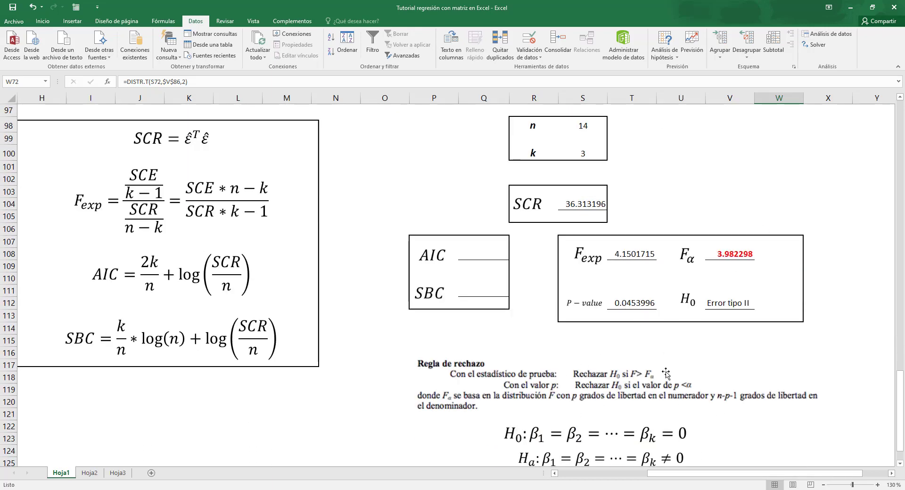
scroll(643, 426, down, 2)
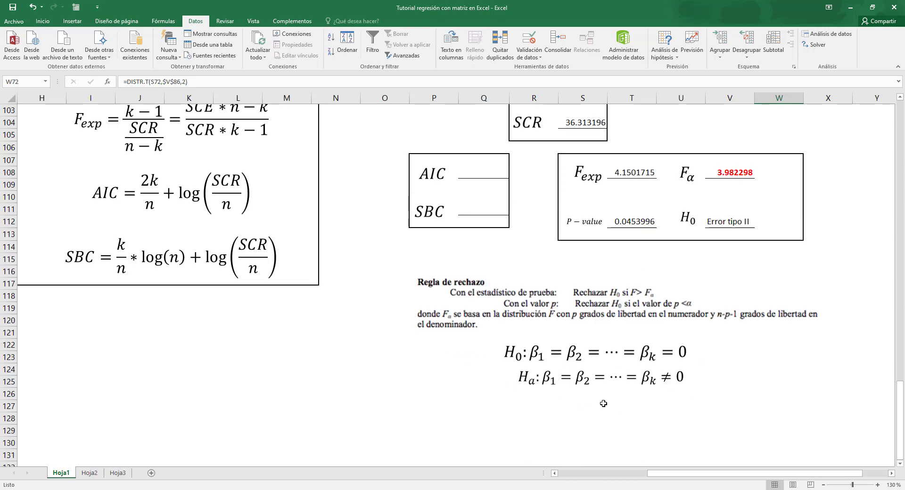
- Review the empty AIC and SBC result cells alongside the AIC and SBC formulas in the equation box
scroll(606, 397, up, 2)
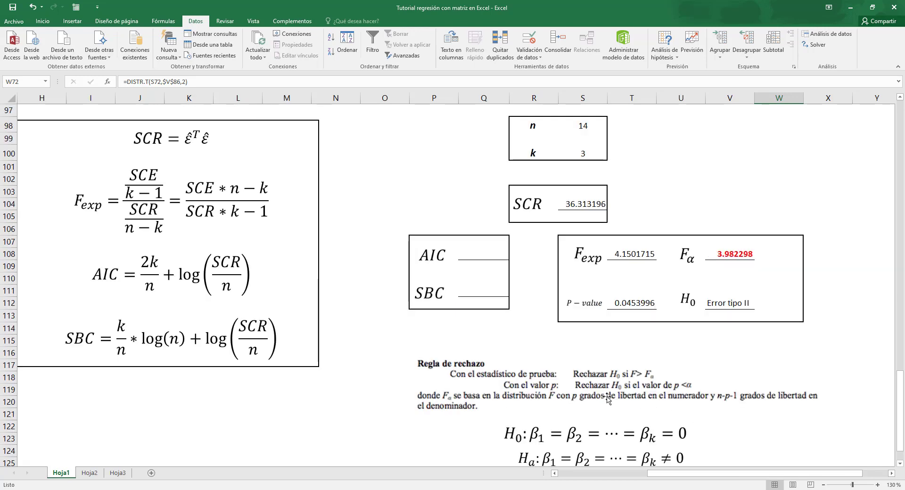
click(461, 257)
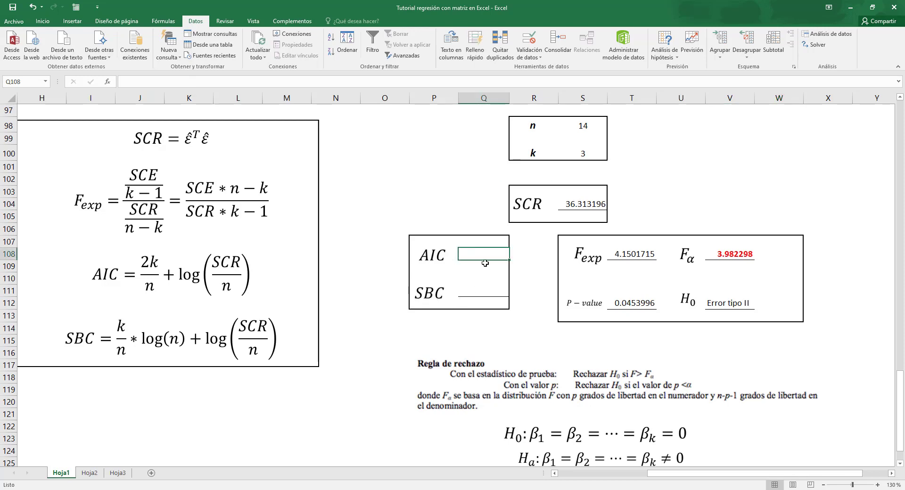
click(472, 293)
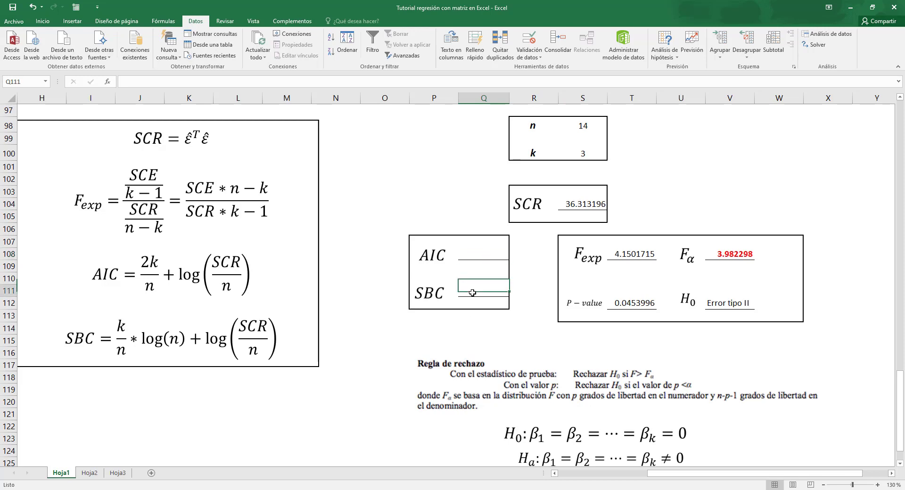
click(476, 257)
click(475, 300)
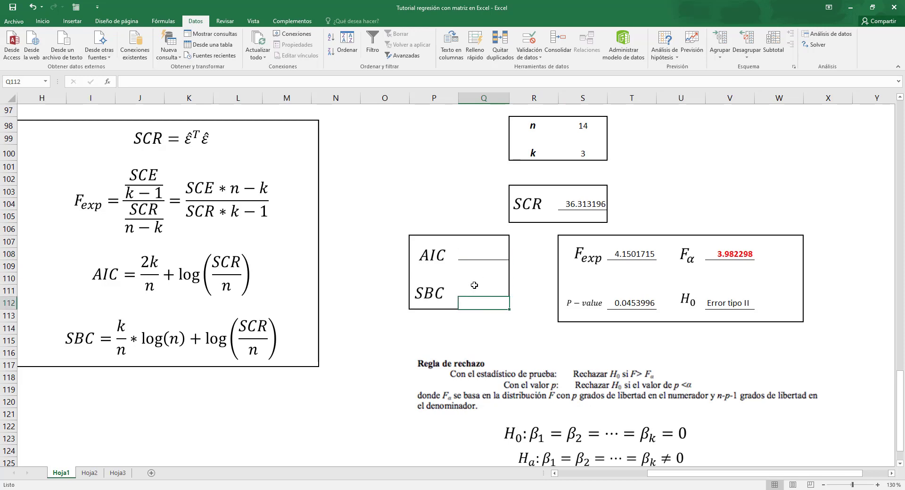
click(474, 292)
click(476, 255)
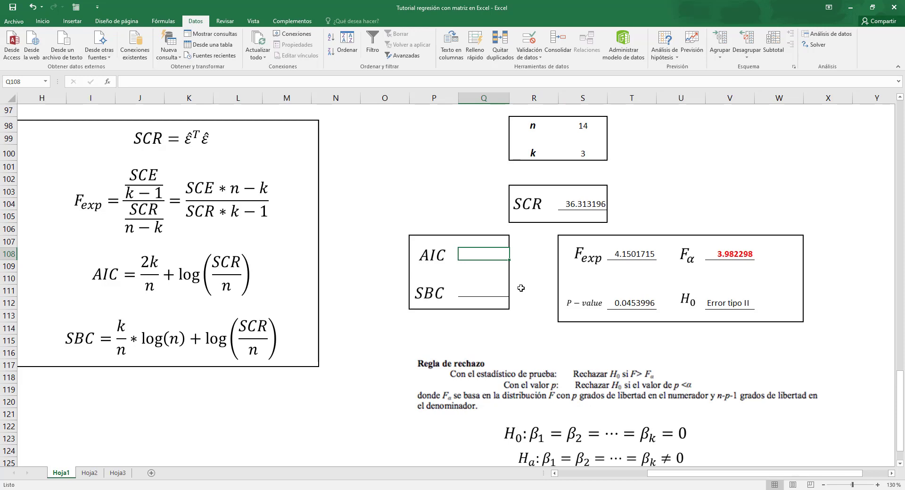
click(482, 290)
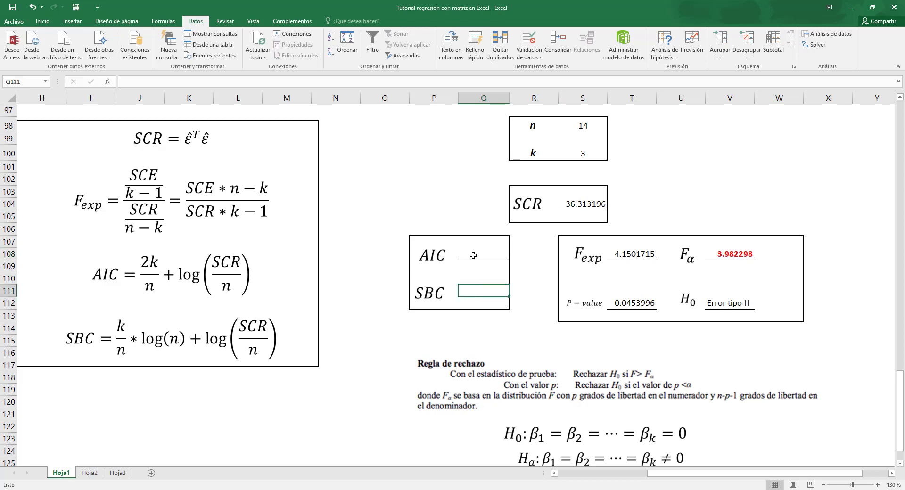
click(471, 255)
click(487, 286)
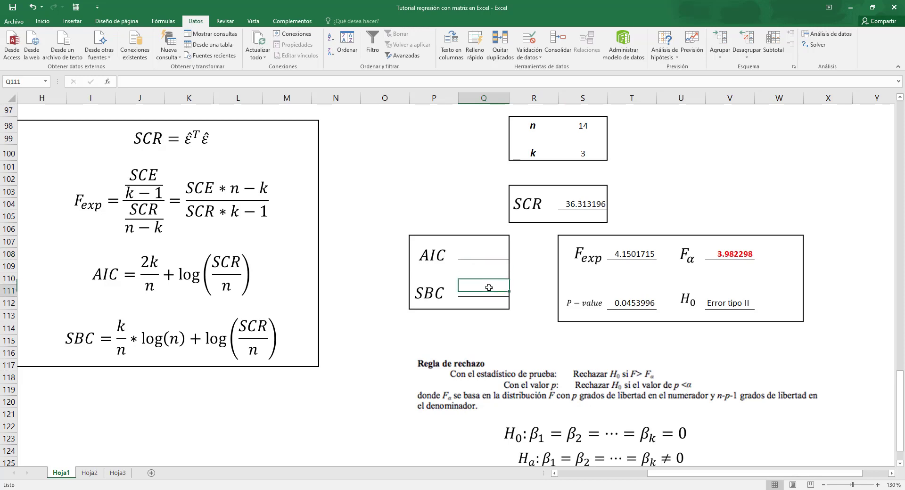
click(474, 257)
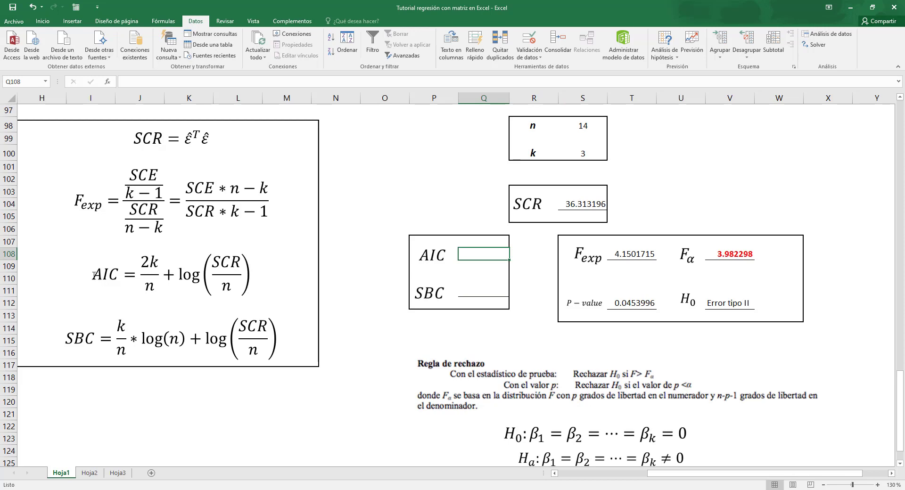
drag(94, 274, 249, 275)
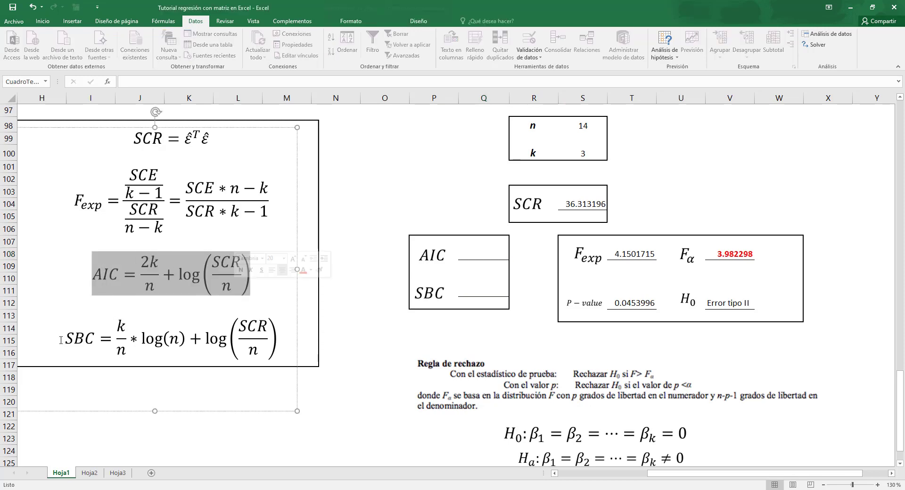
drag(61, 340, 267, 341)
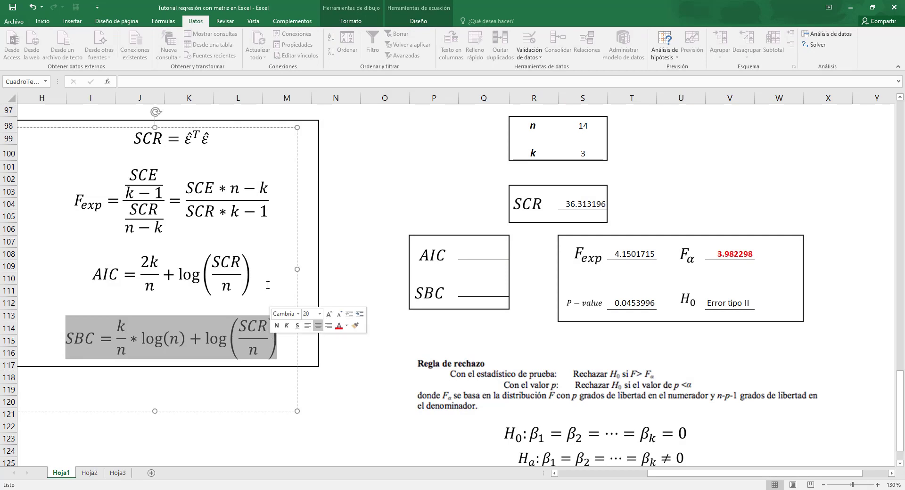
key(Escape)
- Compute the AIC in Q108 with the formula =(2*S100/S98)+LN(S104/S98)
click(476, 264)
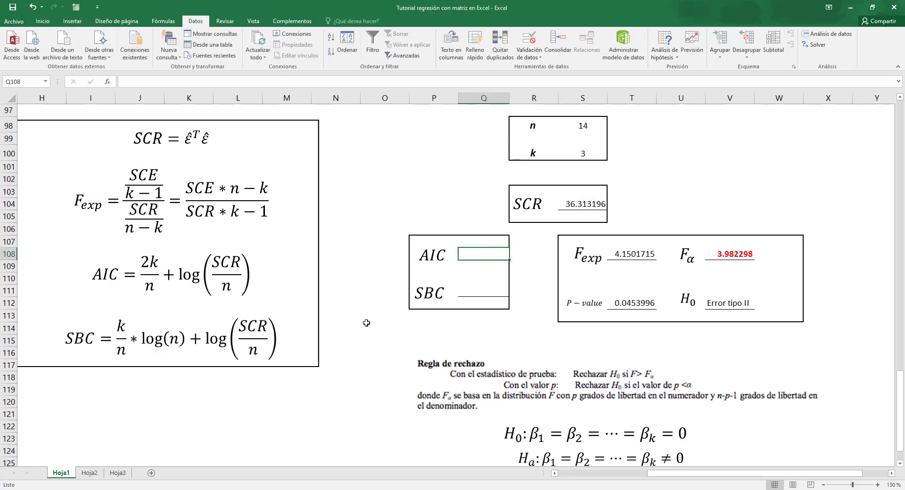
text(=)
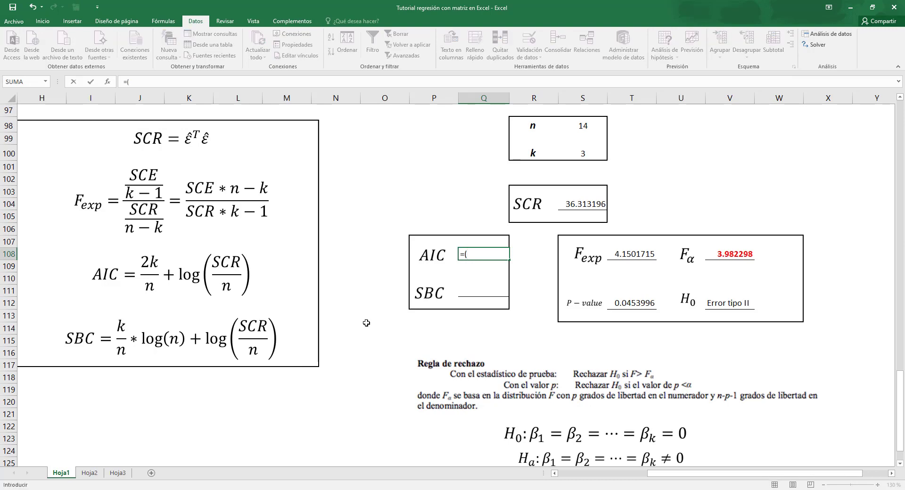
text((2*)
click(577, 160)
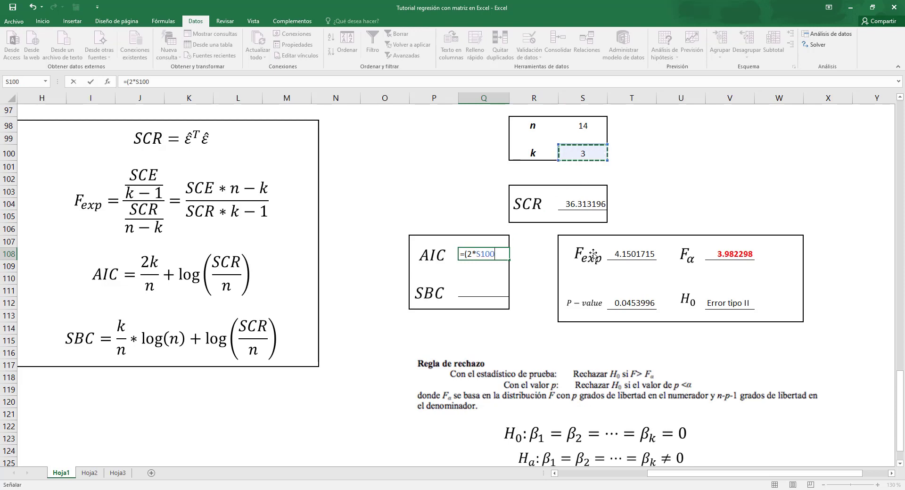
text())
text(/)
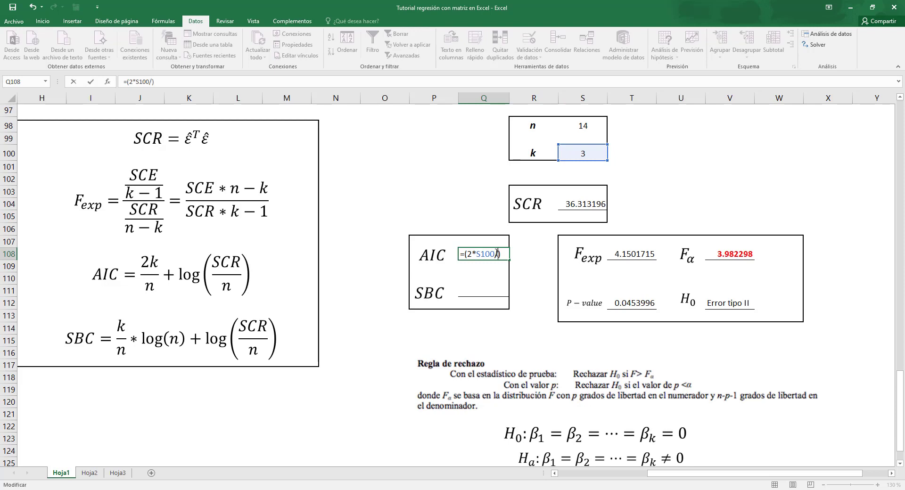
click(585, 126)
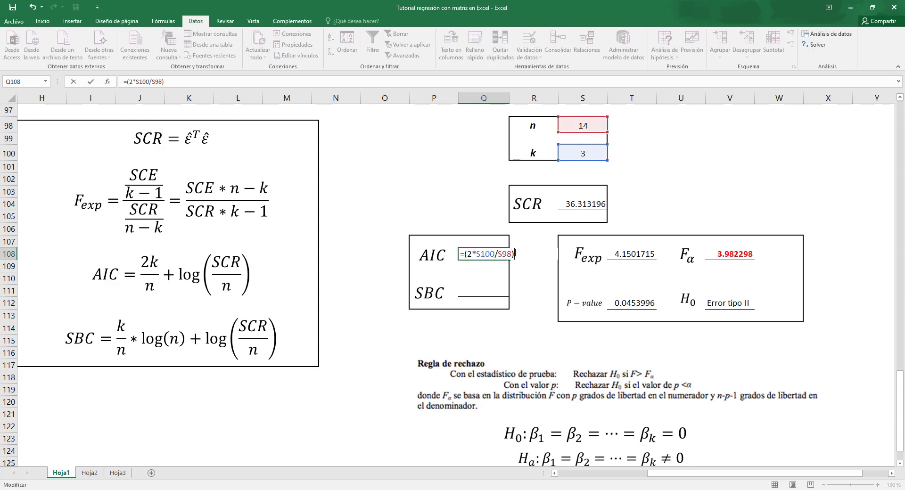
text(+ln()
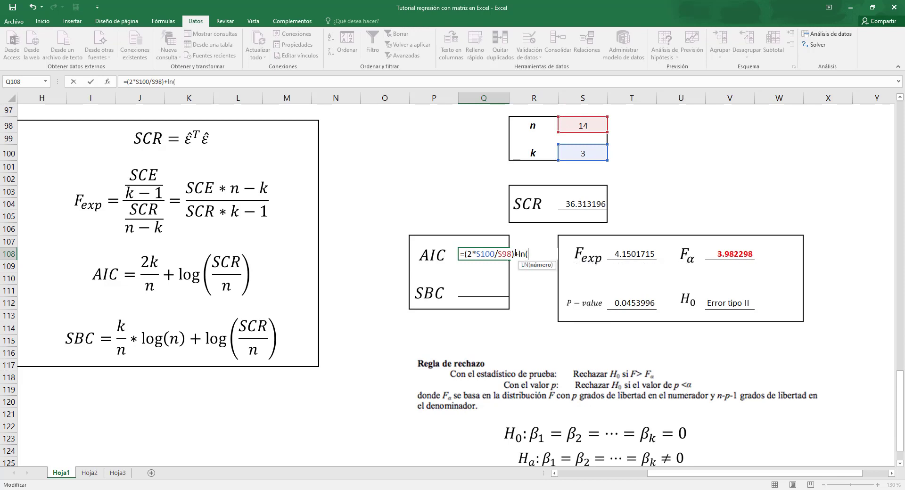
click(574, 203)
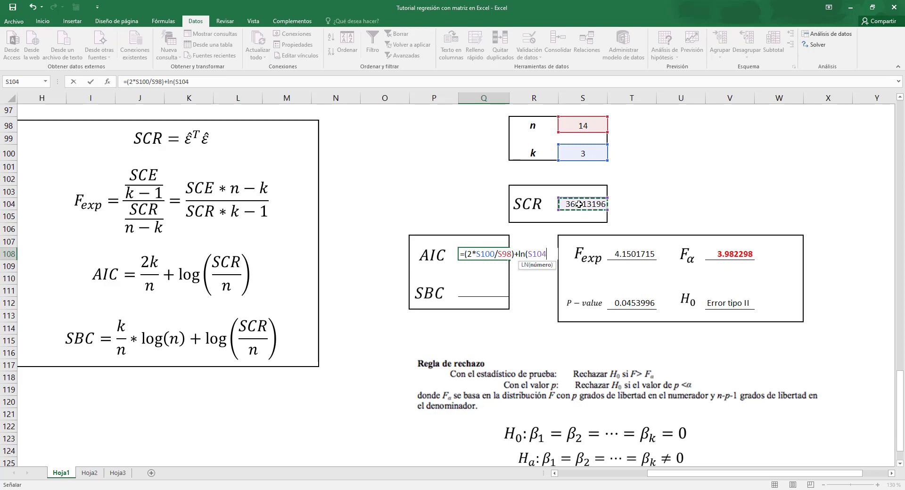
text(/)
click(584, 126)
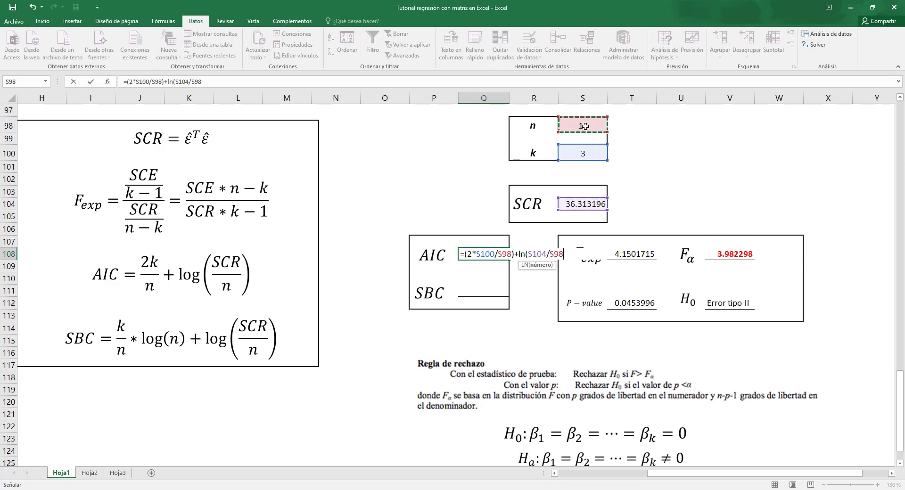
text())
key(ctrl+Return)
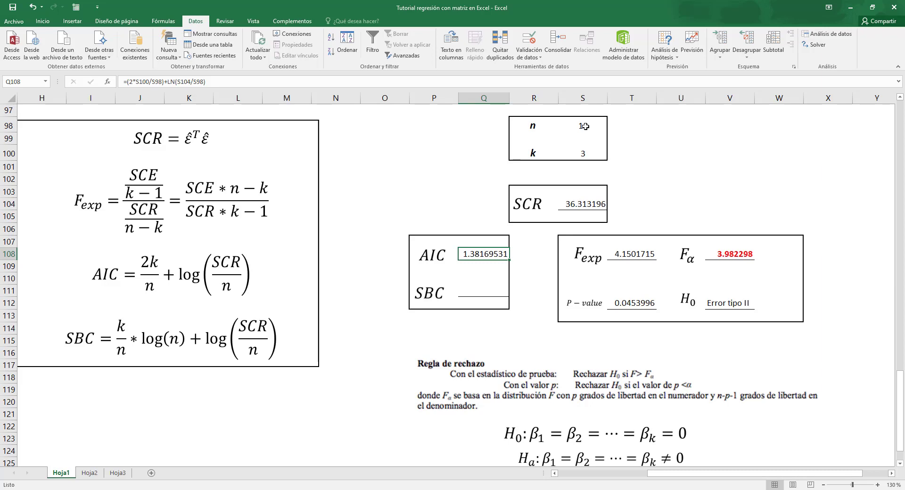
- Compute the SBC in Q111 with the formula =(S100/S98)*LN(S98)+LN(S104/S98)
key(Down)
key(Down)
key(Down)
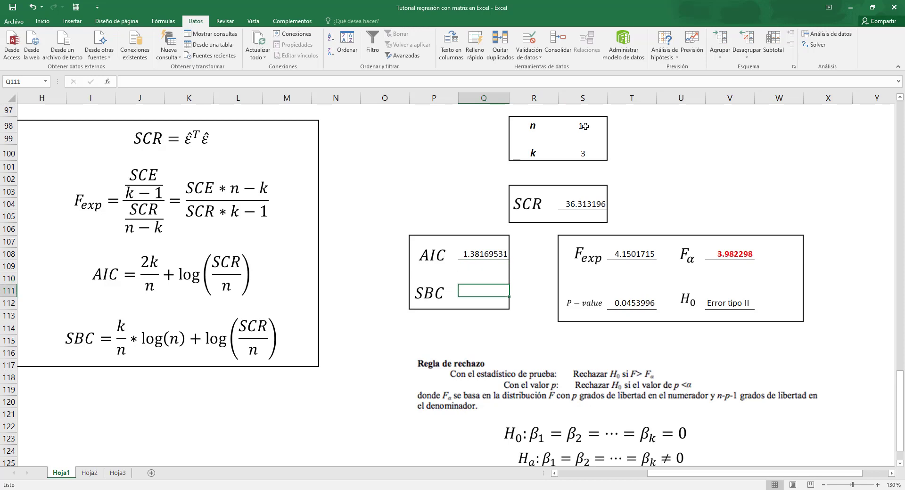
text(=)
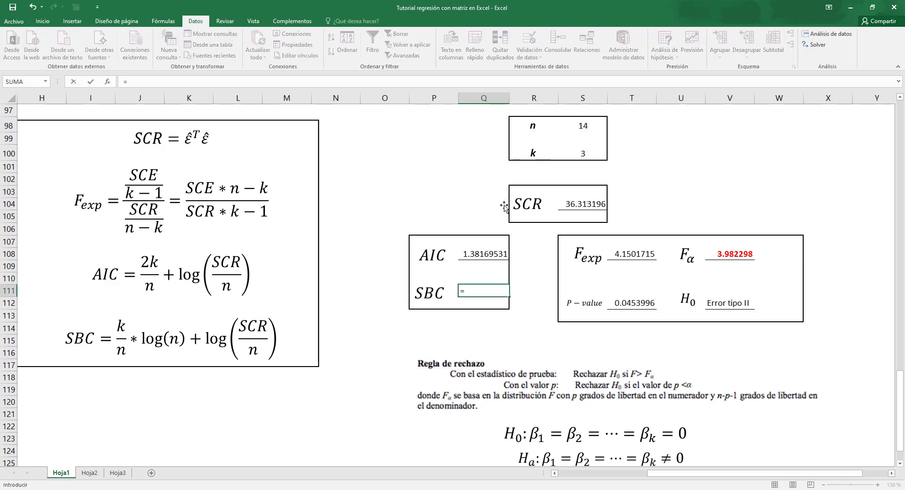
text(()
click(581, 155)
text(/)
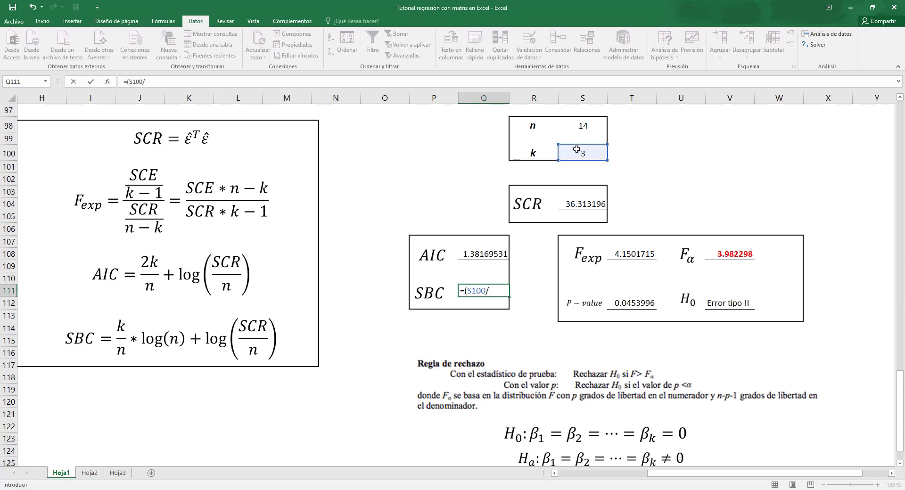
click(578, 125)
text())
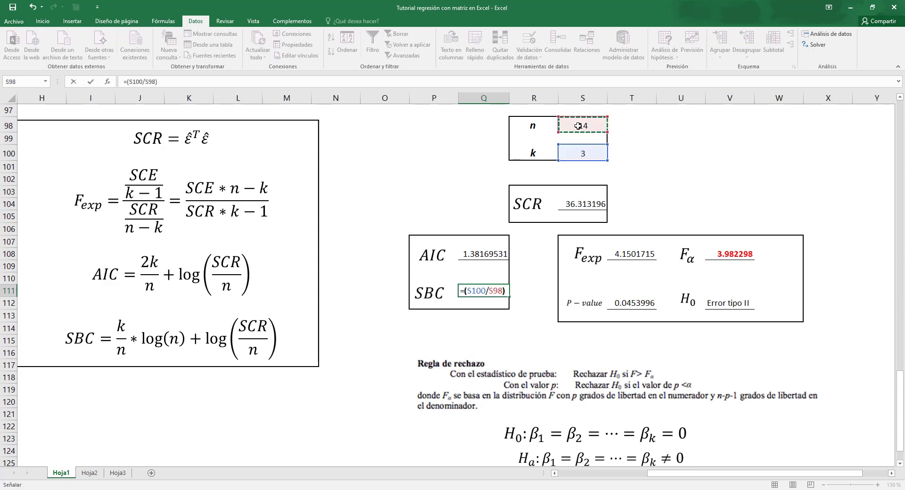
text(*ln()
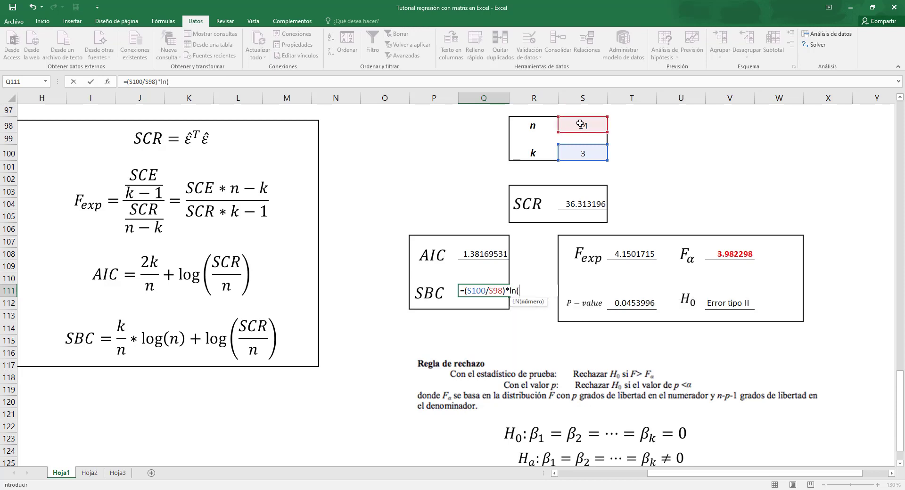
click(579, 125)
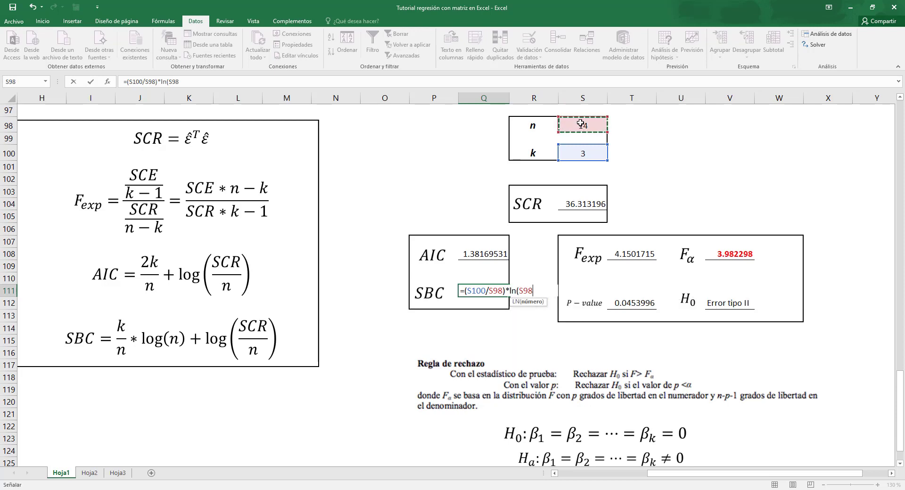
text())
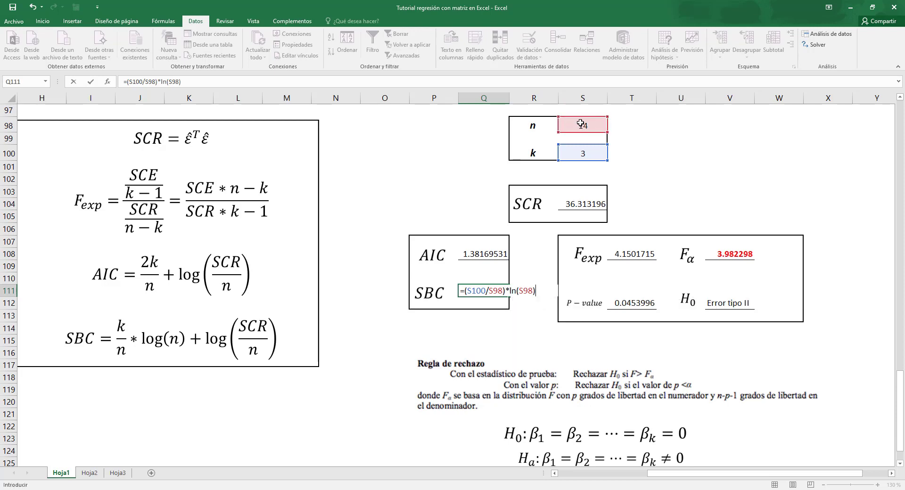
text(+ln()
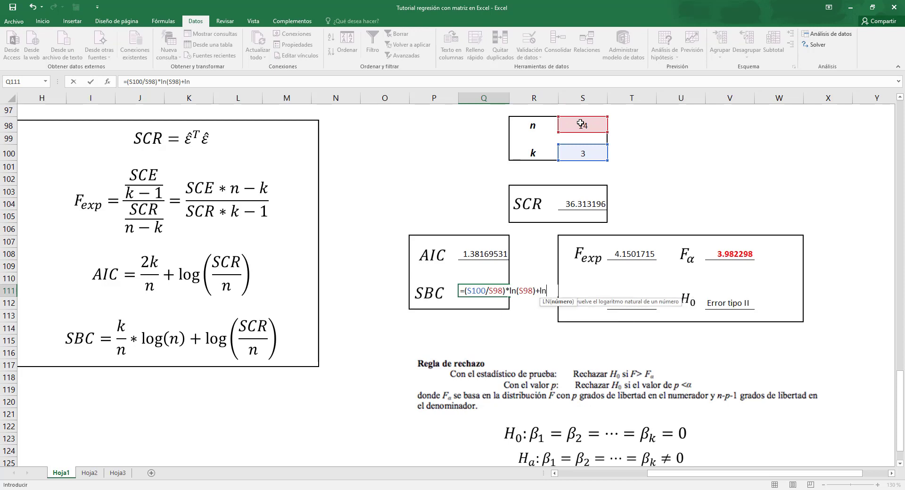
click(572, 204)
text(/)
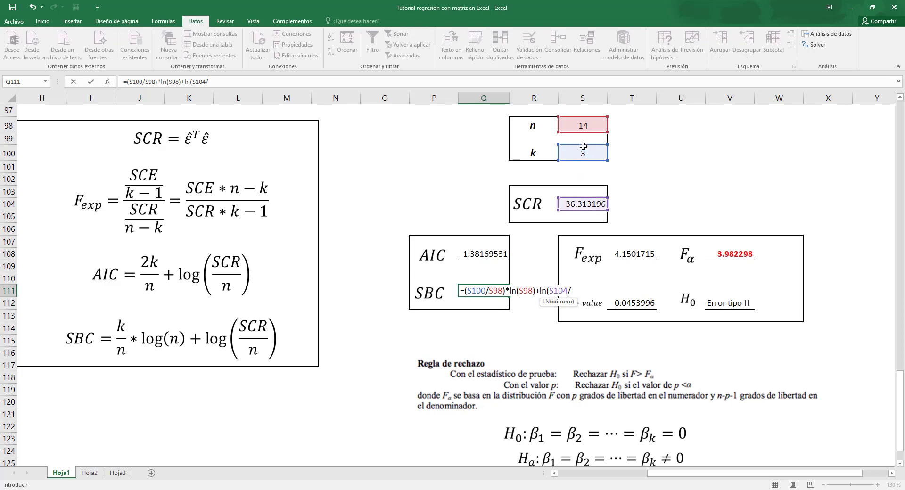
click(583, 126)
text())
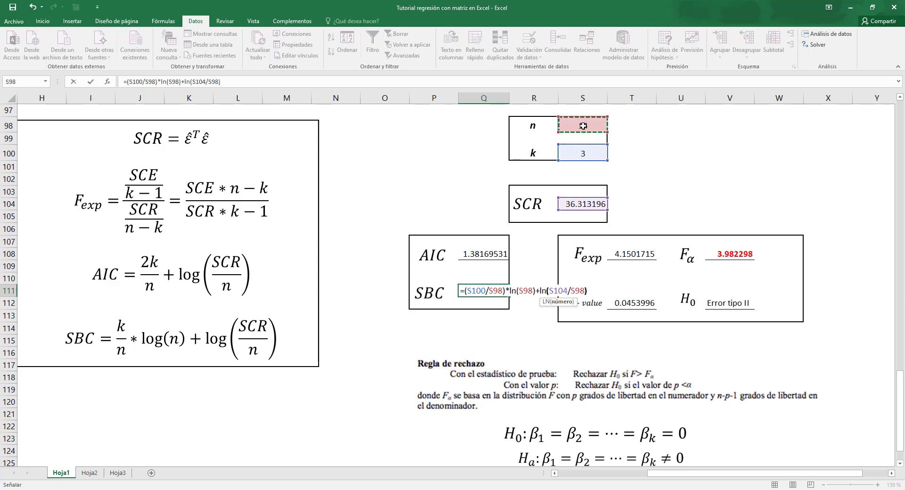
key(Return)
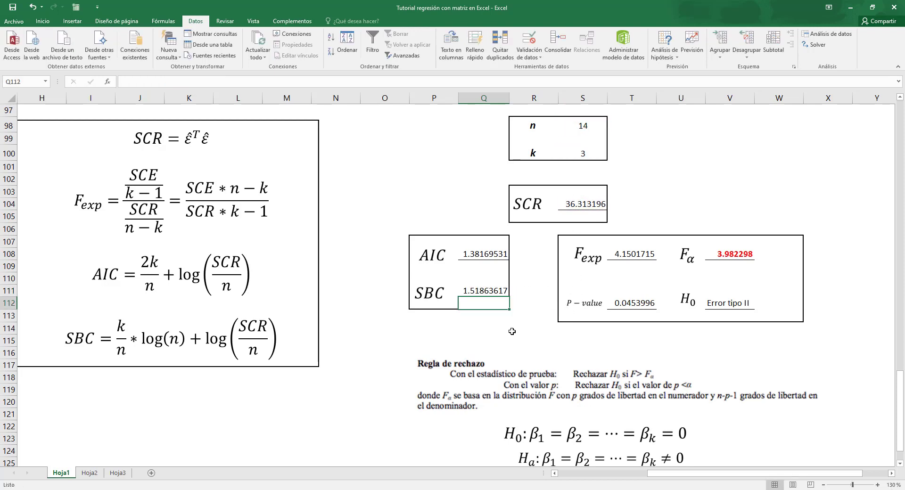
click(510, 332)
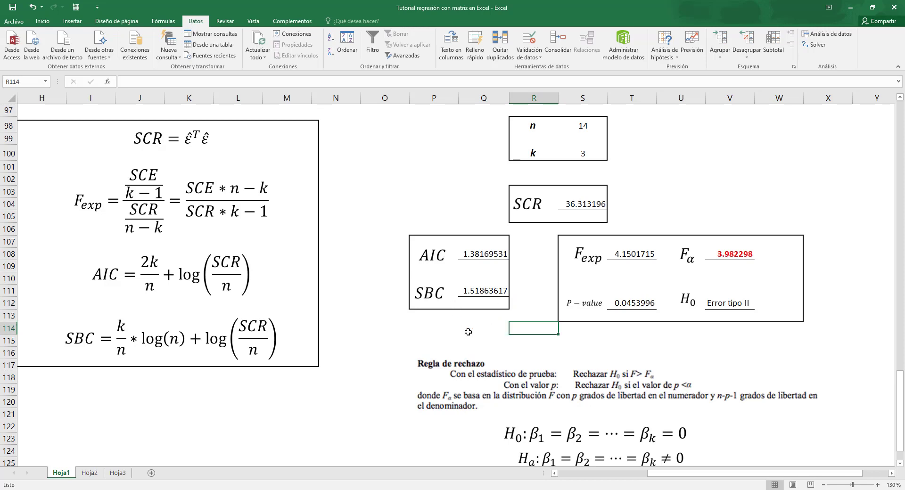